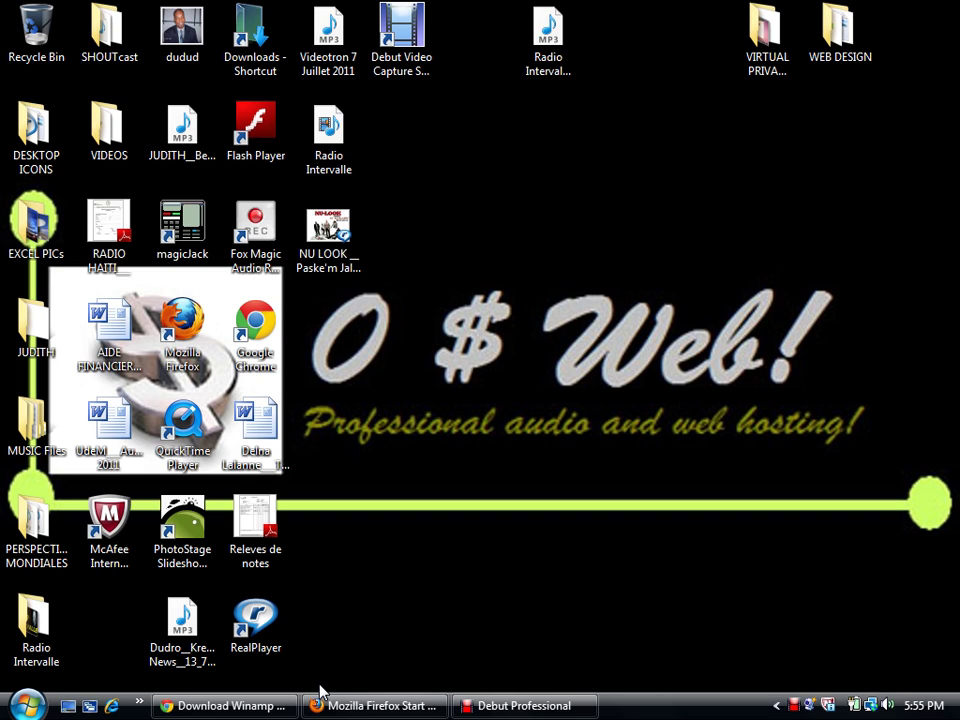
click(28, 708)
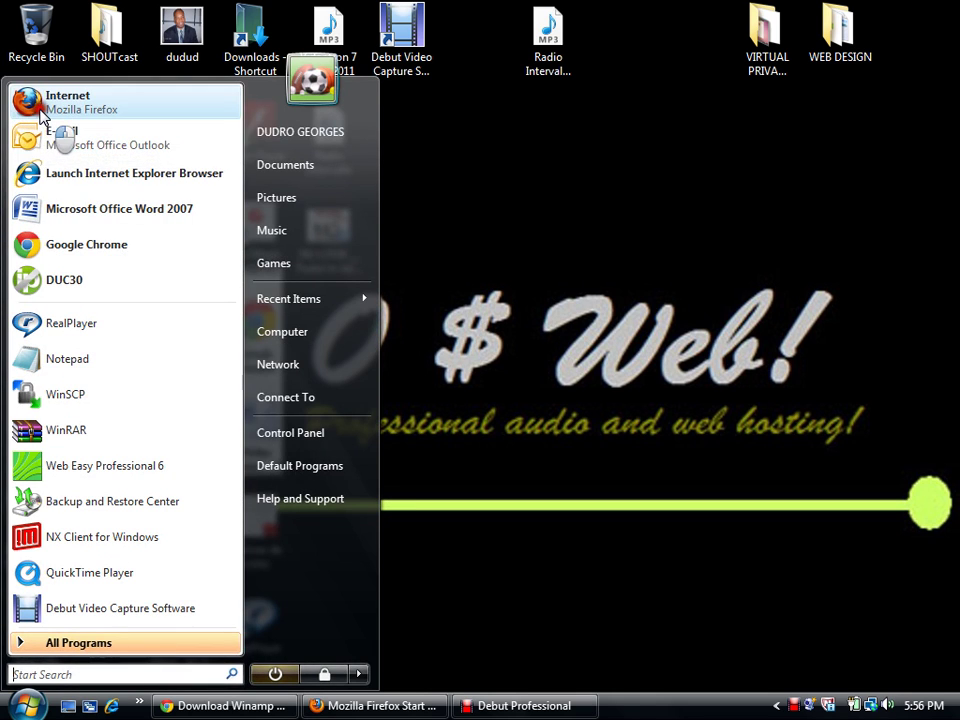
key(Escape)
click(40, 115)
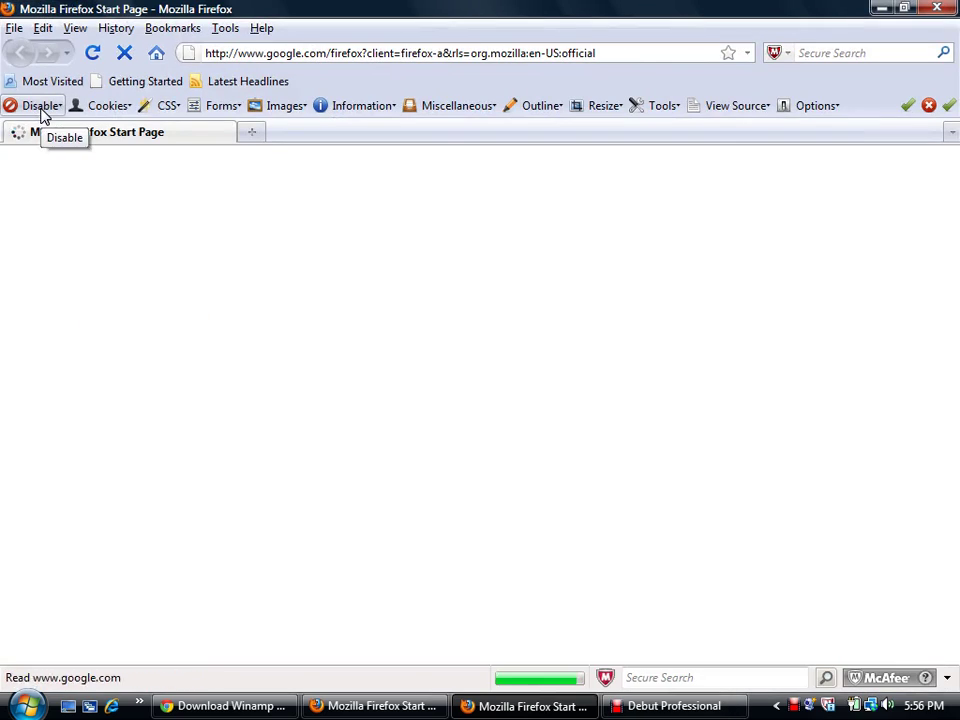
click(380, 51)
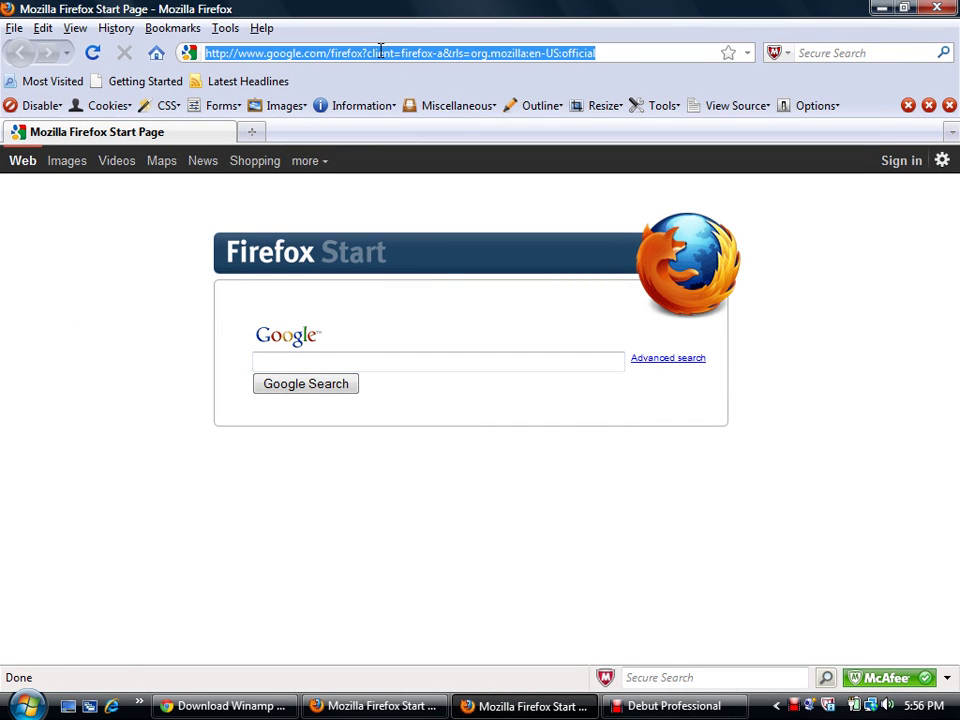
text(wwww)
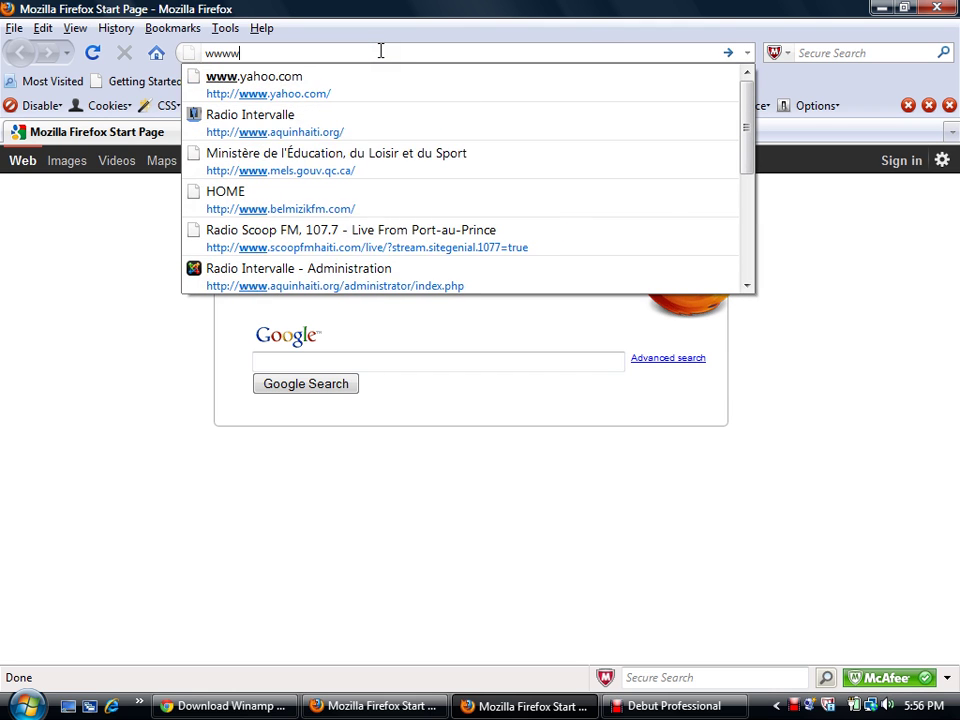
key(BackSpace)
text(.)
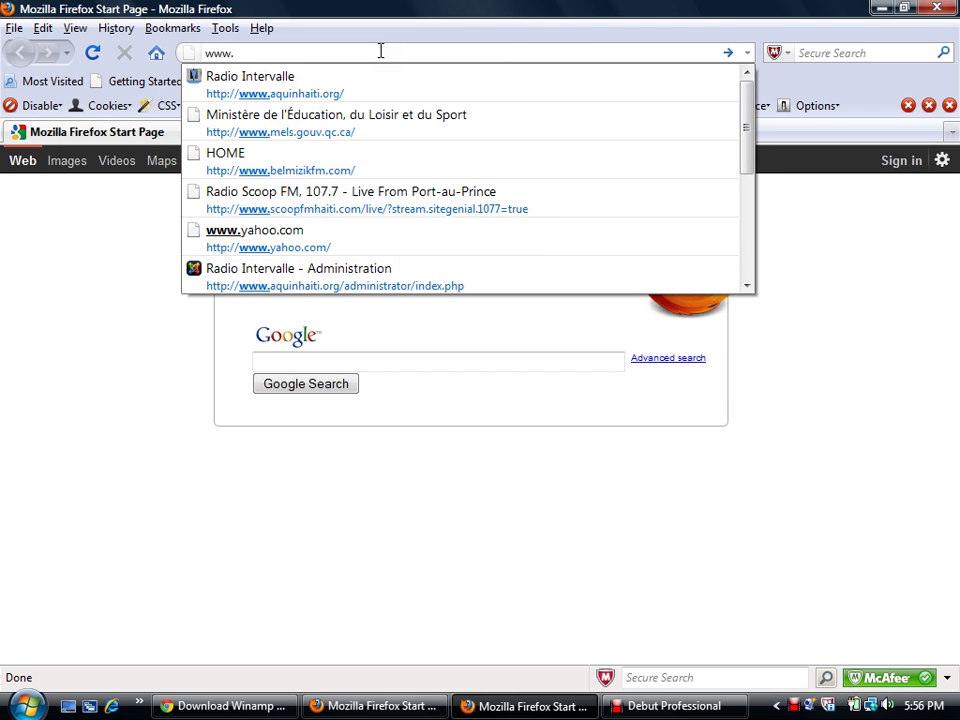
text(goog)
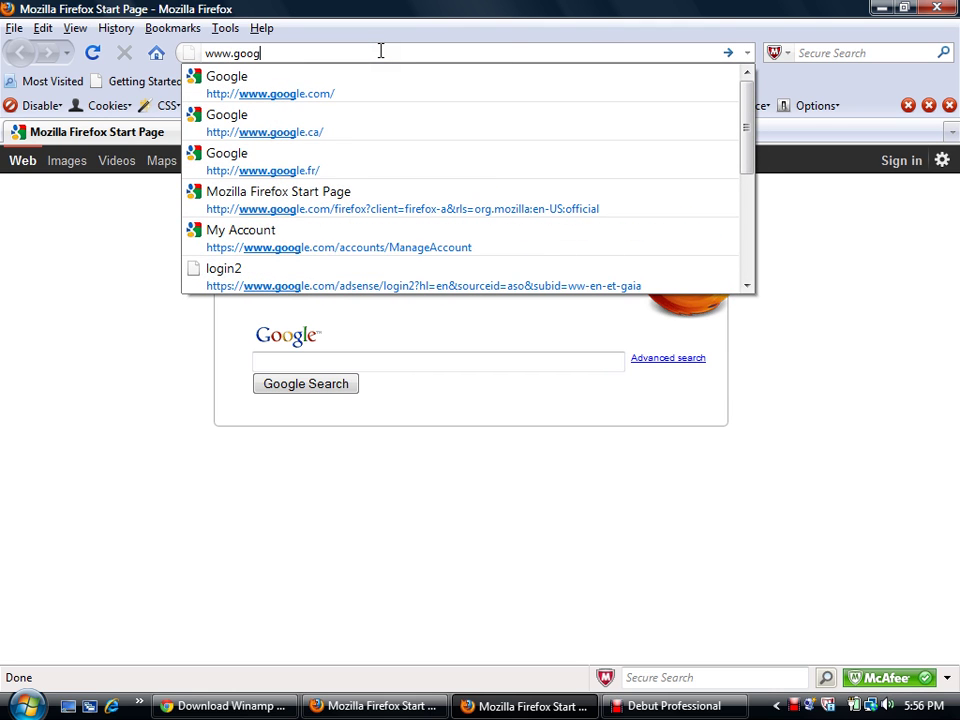
text(le.com)
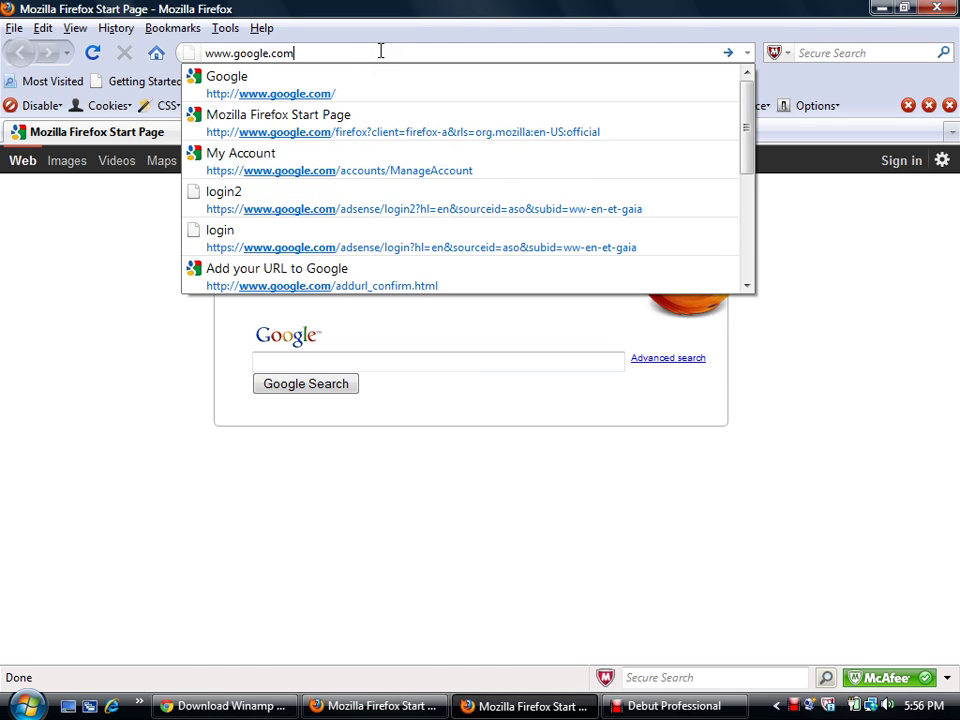
key(Return)
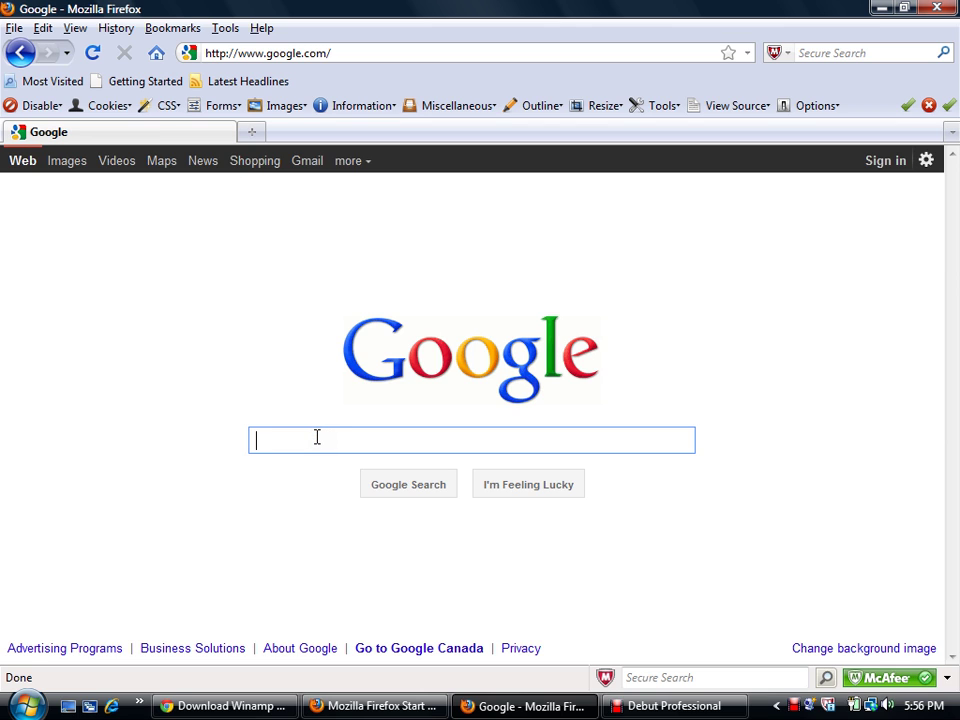
Search Google for Winamp and open the Download Winamp Media Player page from the results
text(Win)
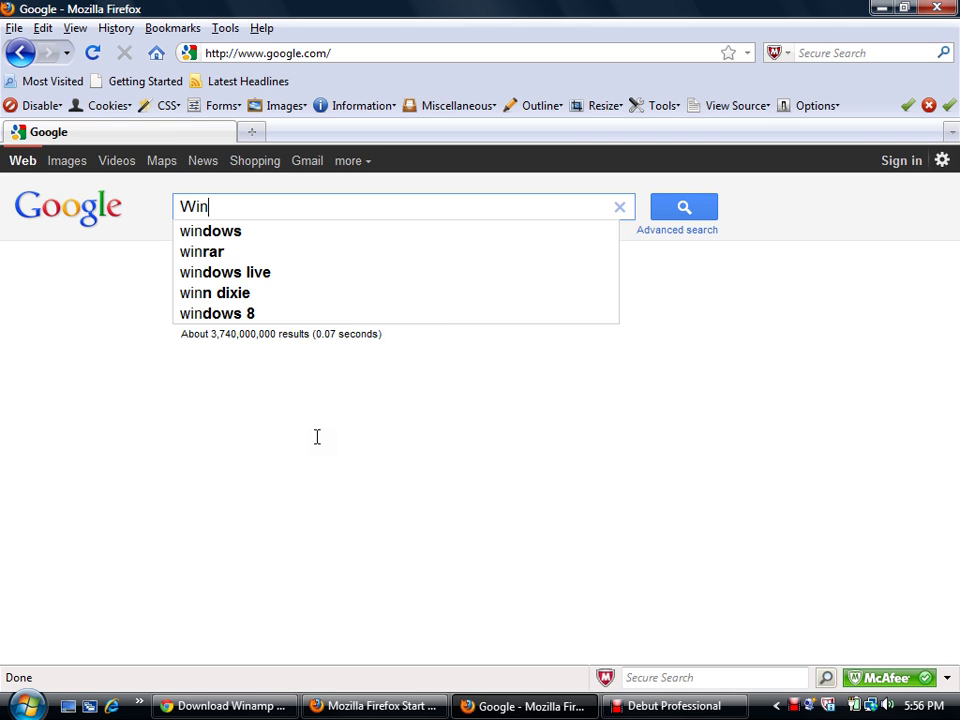
text(amp)
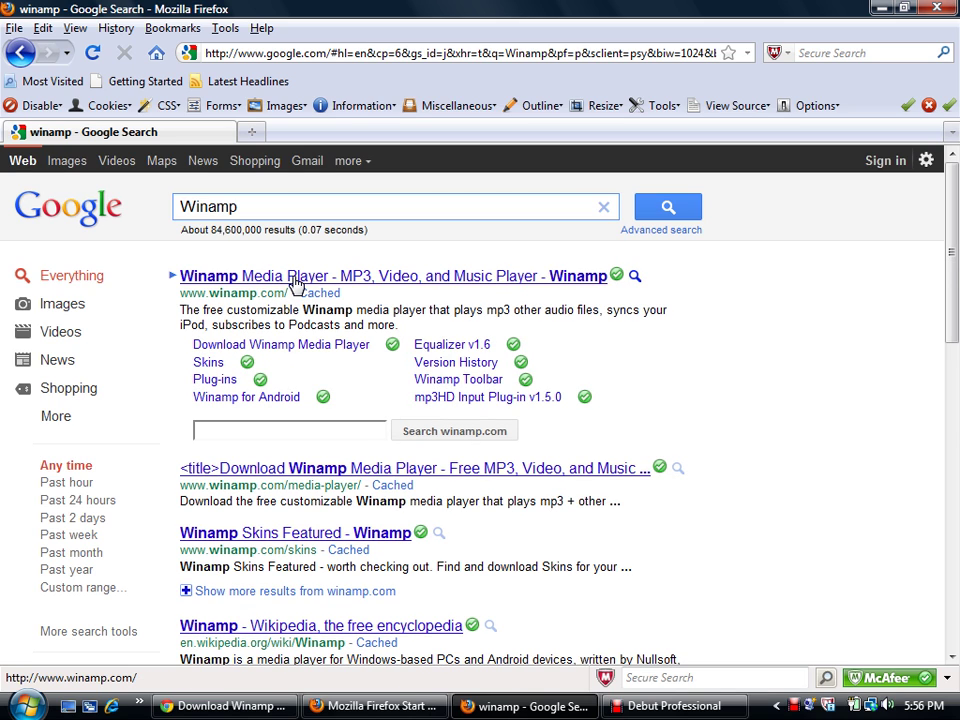
click(340, 345)
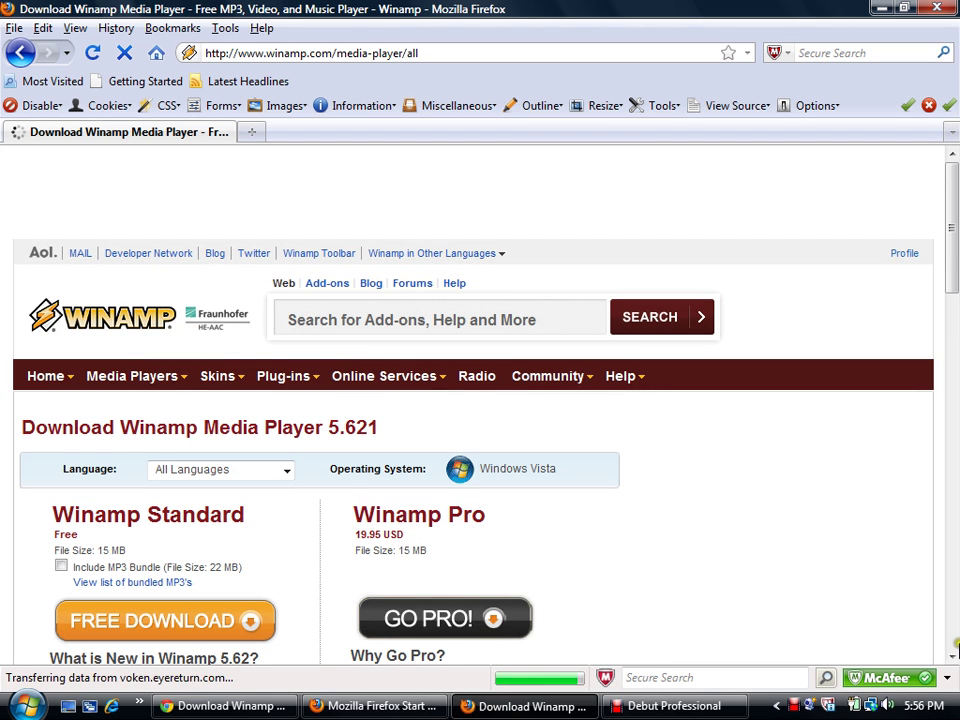
Download the free Winamp Standard installer, saving the file winamp5621_full_emusic-7plus_all.exe
scroll(898, 625, down, 1)
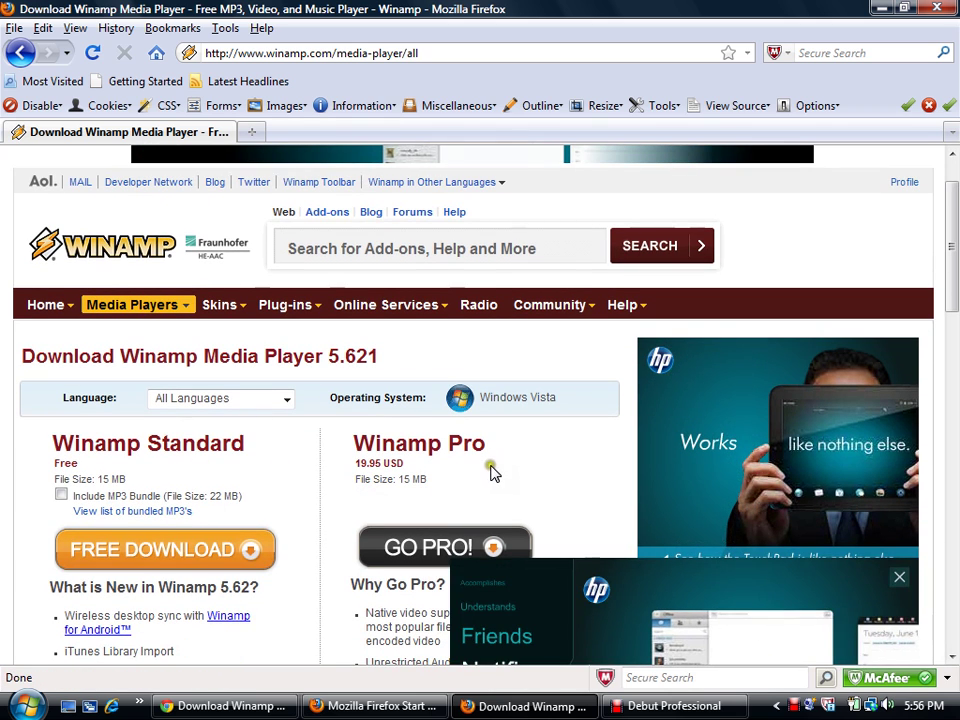
click(212, 563)
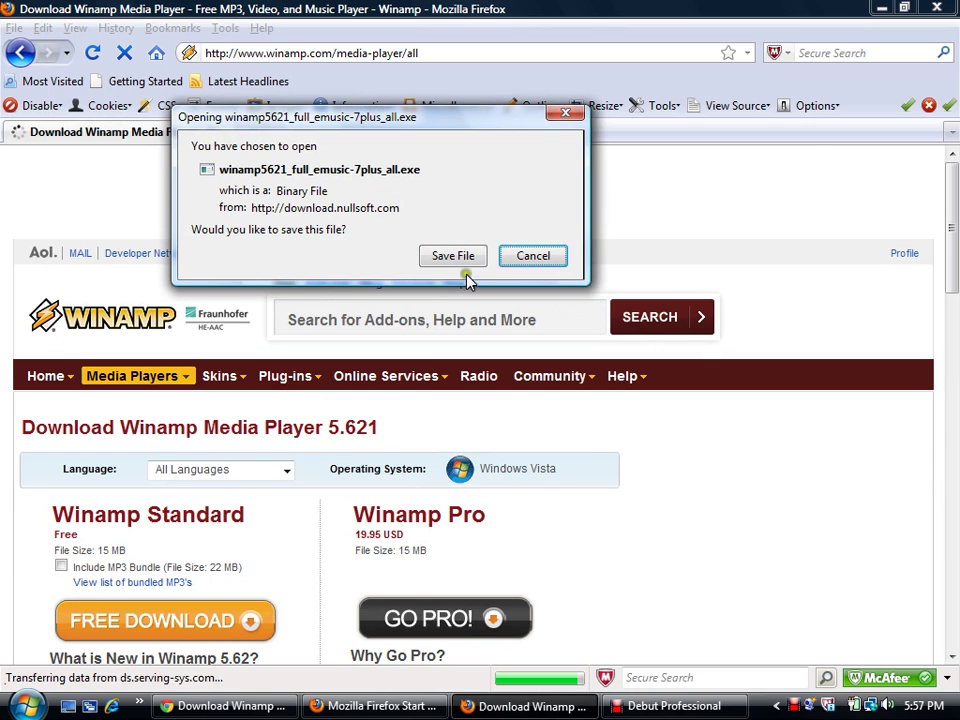
click(453, 258)
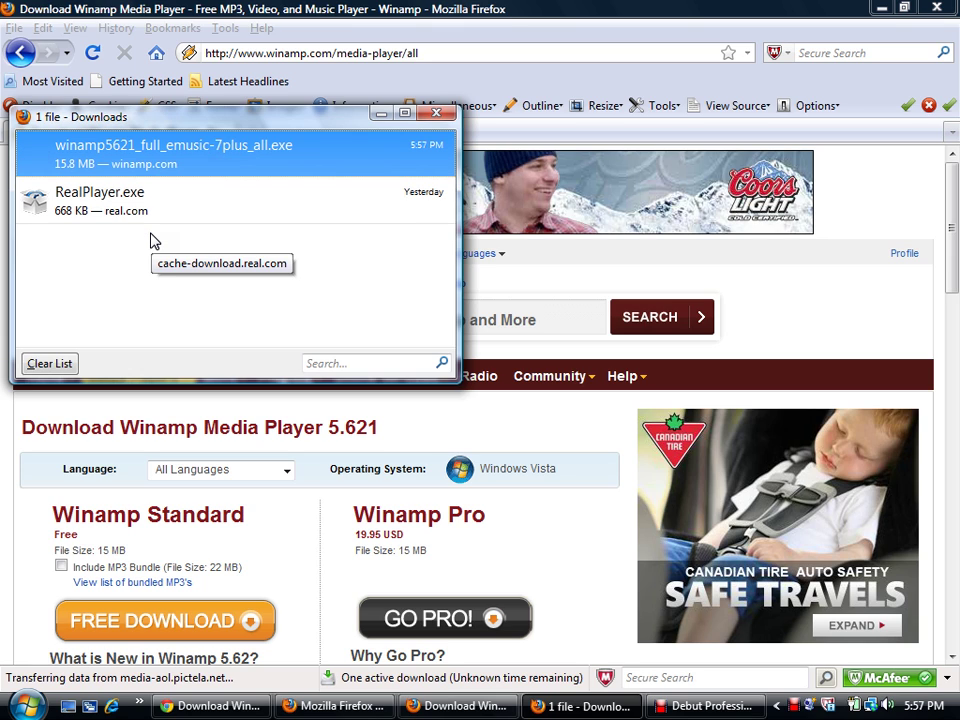
double_click(152, 165)
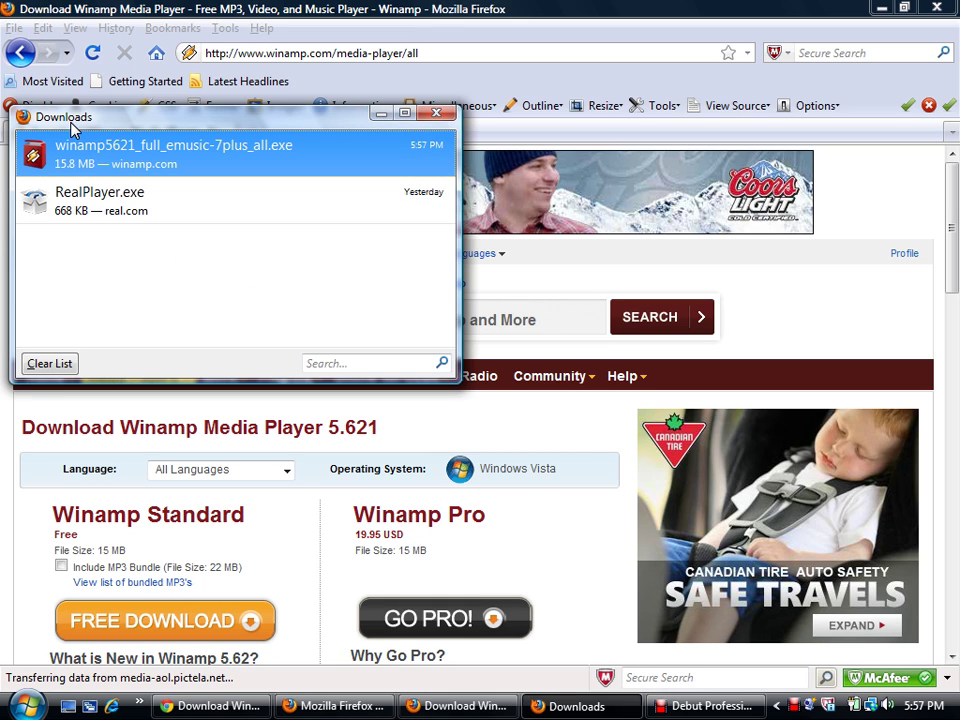
Browse from Computer to the Desktop in Windows Explorer and open the Downloads folder through its shortcut
click(28, 706)
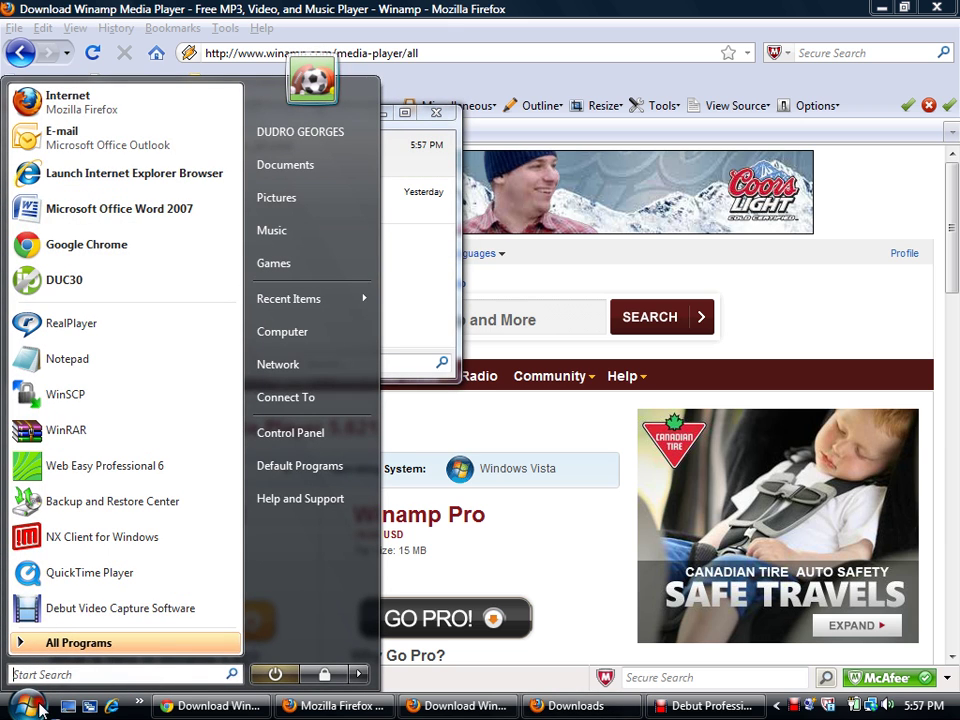
click(285, 336)
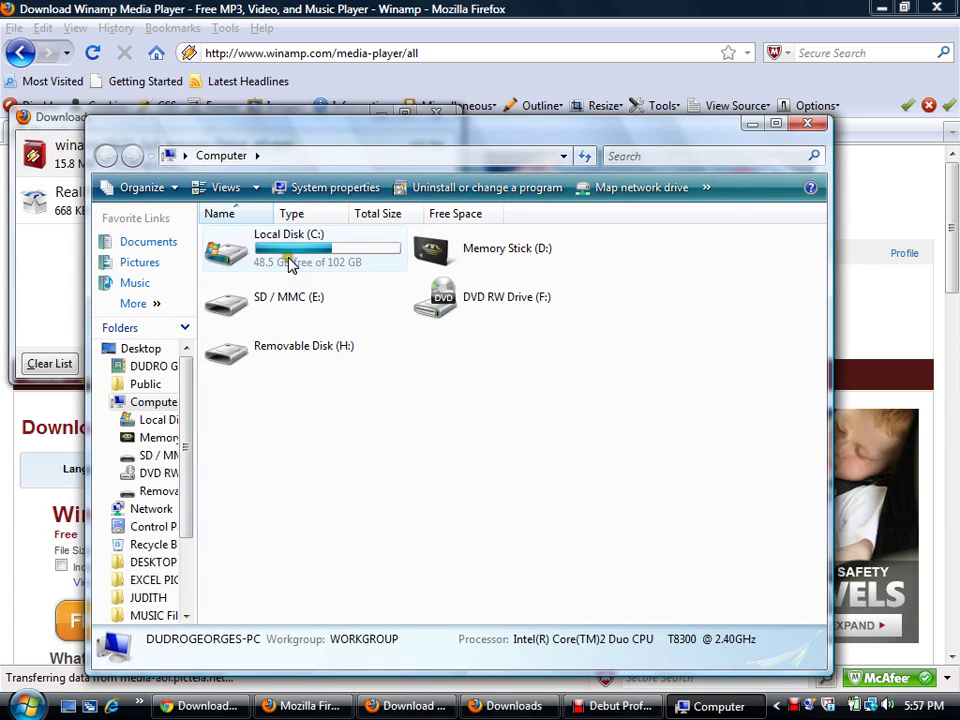
click(145, 349)
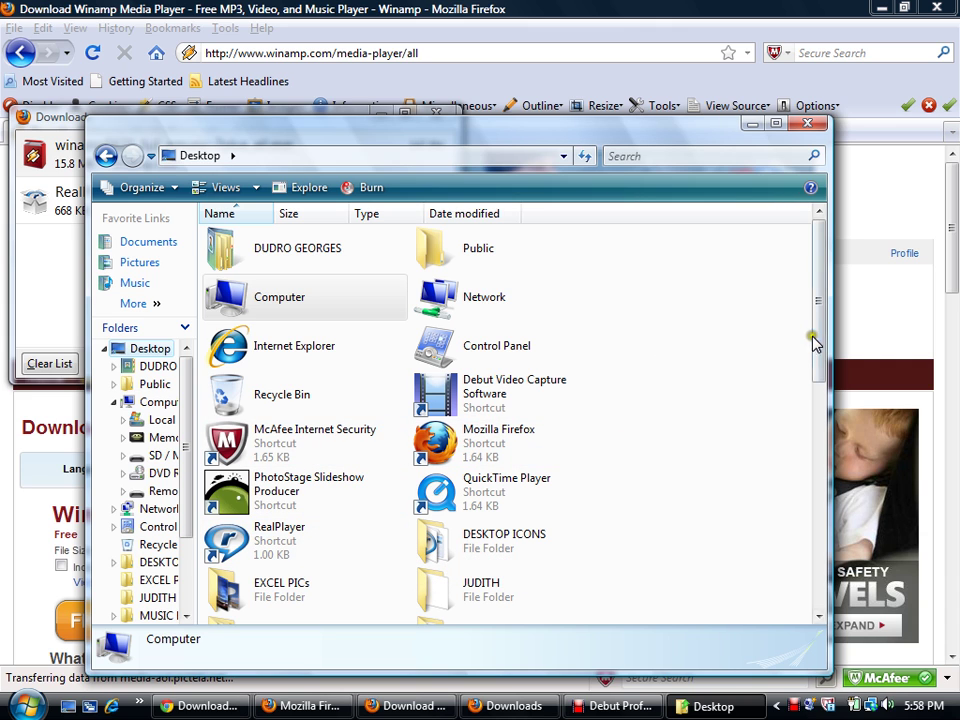
drag(816, 344, 810, 495)
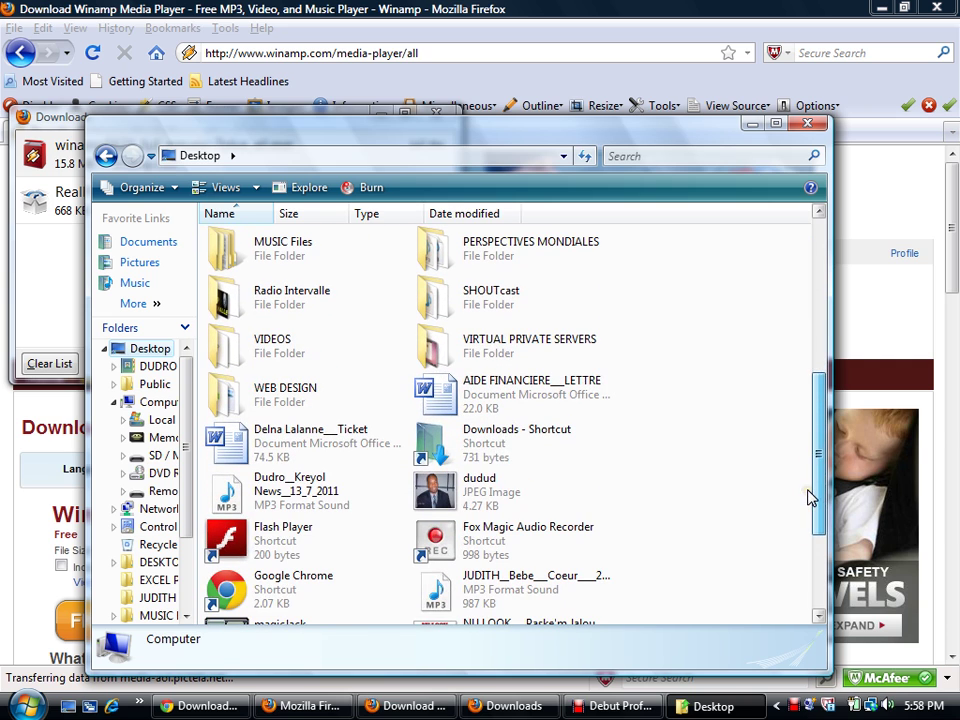
click(470, 440)
double_click(470, 440)
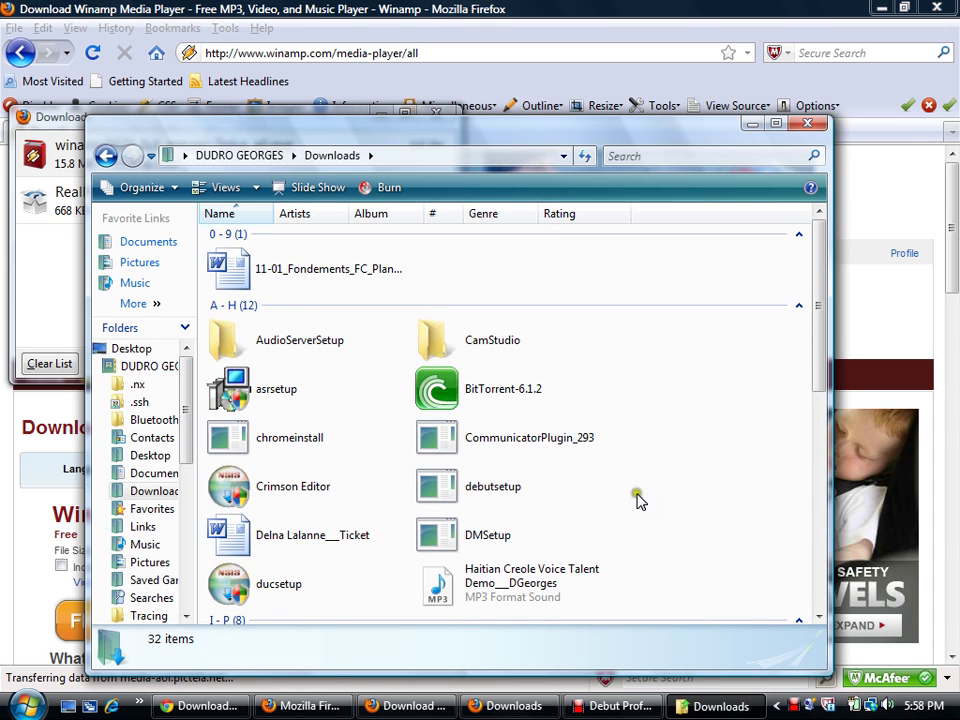
Run the winamp5621_full_emusic-7plus_all installer with English as its language, and close the Downloads folder window
drag(815, 343, 797, 600)
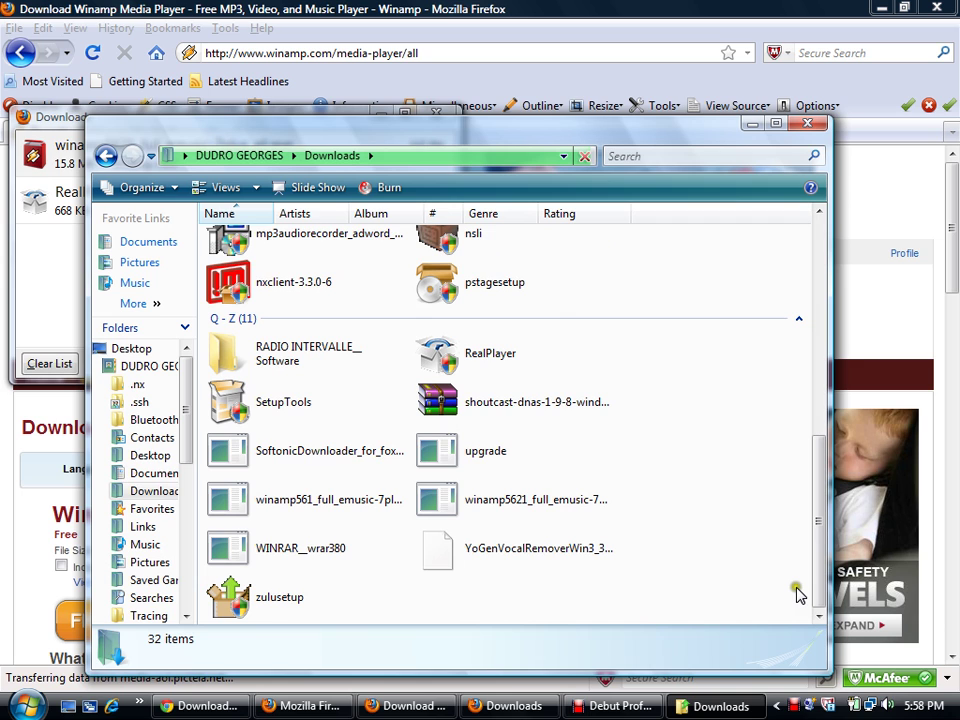
scroll(739, 407, up, 2)
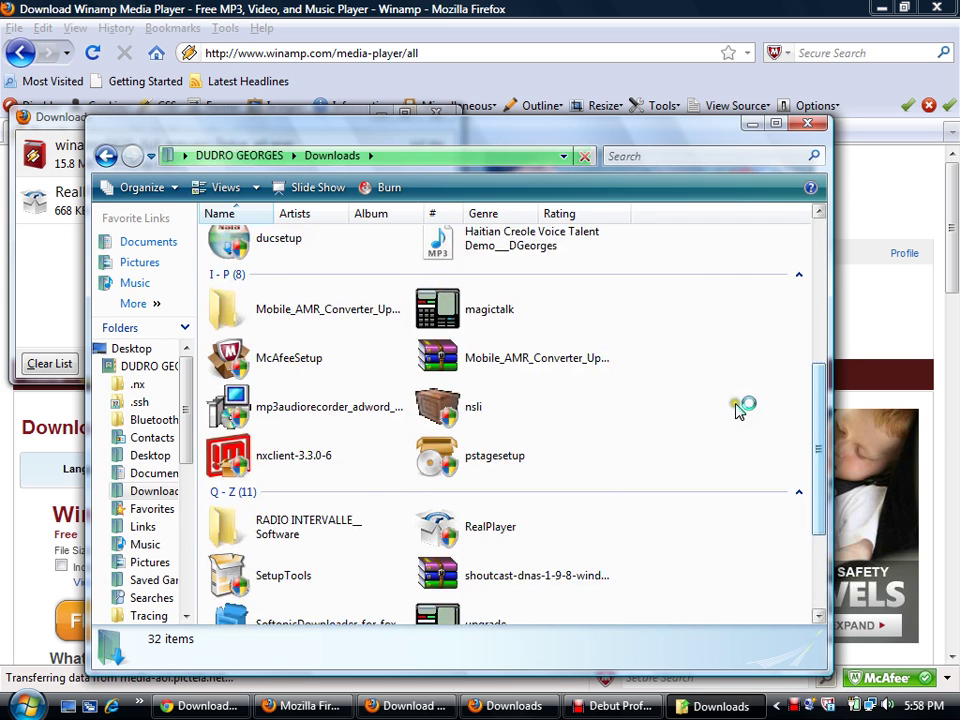
click(818, 593)
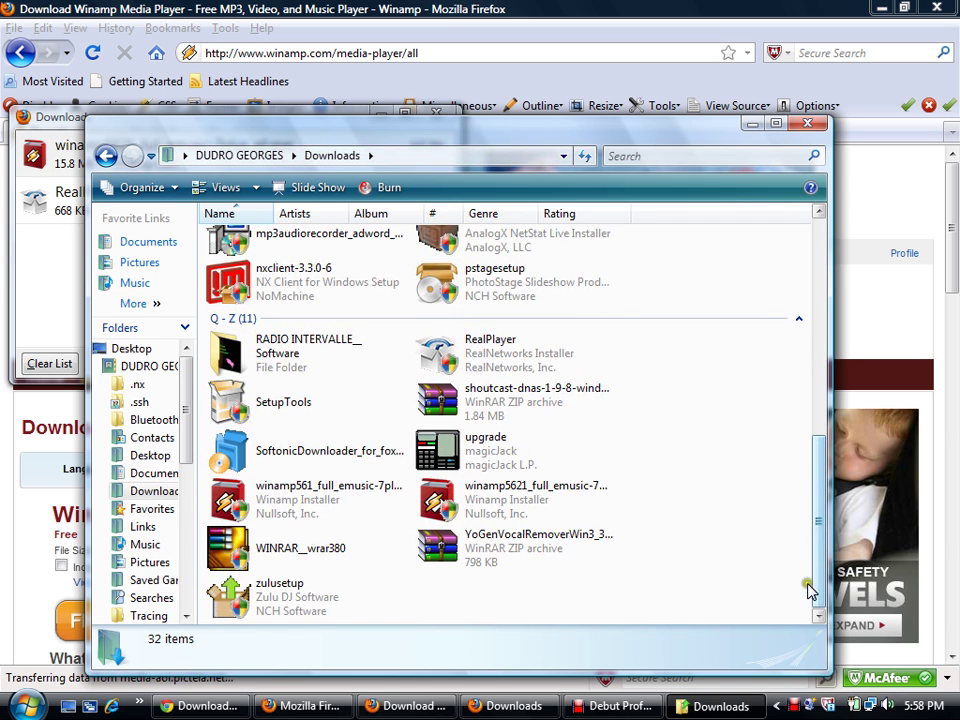
double_click(487, 500)
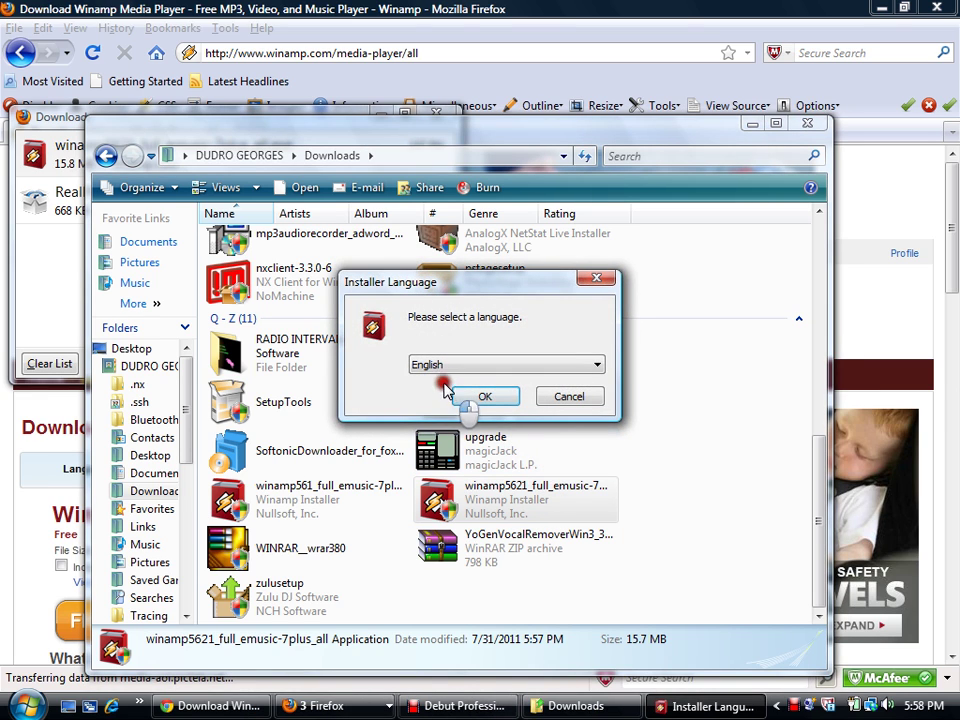
click(487, 398)
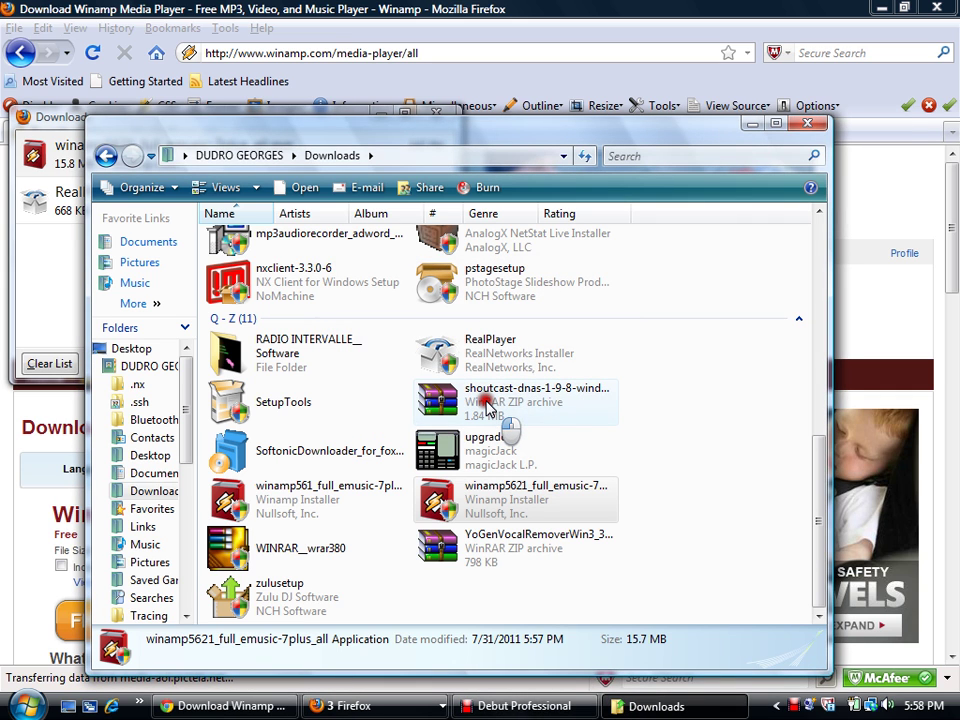
click(807, 123)
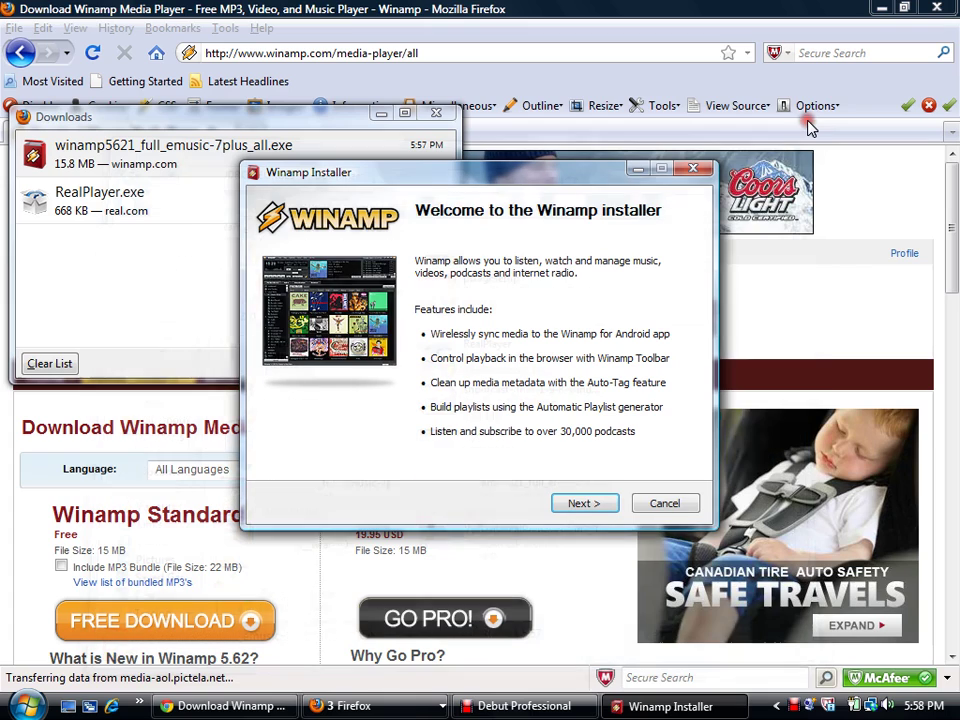
Accept the Winamp license agreement and clear the browser and its download list out of the way
click(585, 504)
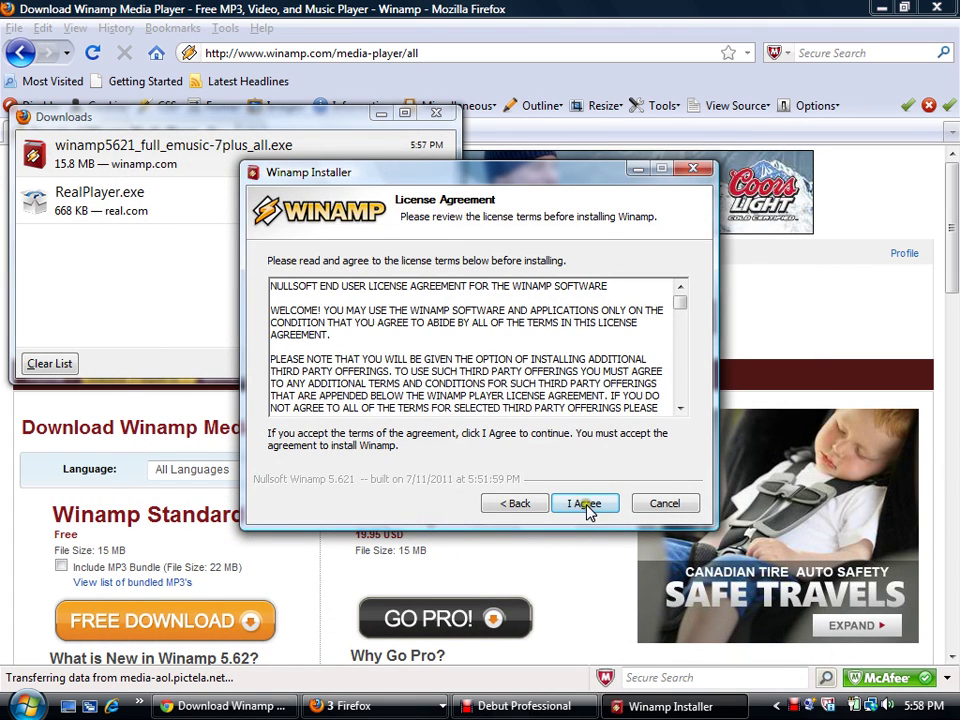
click(585, 504)
click(436, 113)
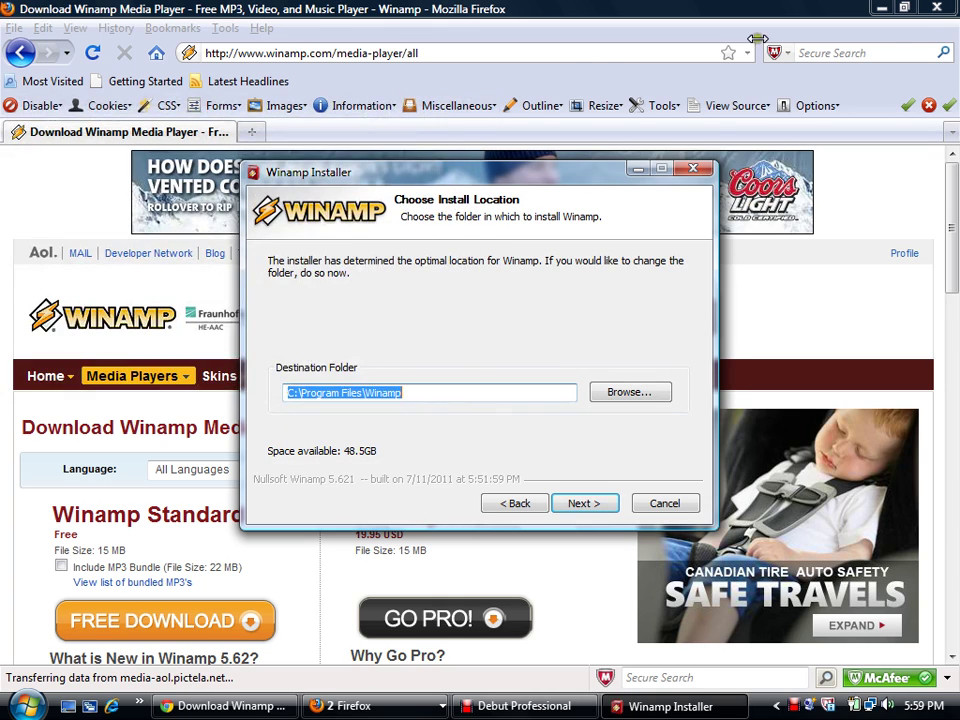
click(881, 9)
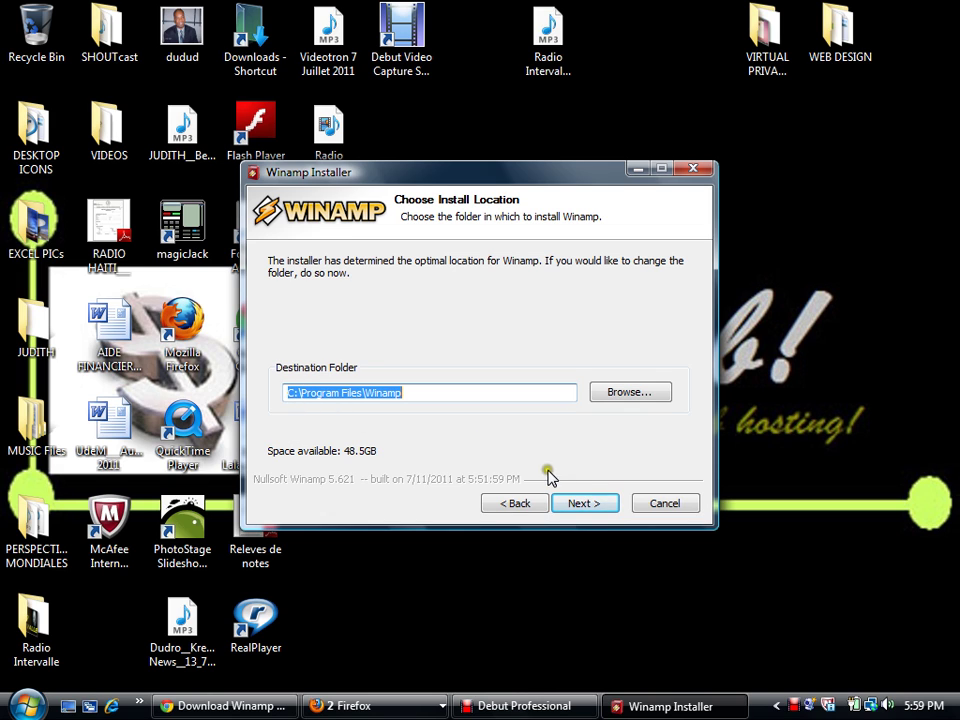
Accept C:\Program Files\Winamp as the destination folder and keep the Custom install with its preselected components
click(585, 504)
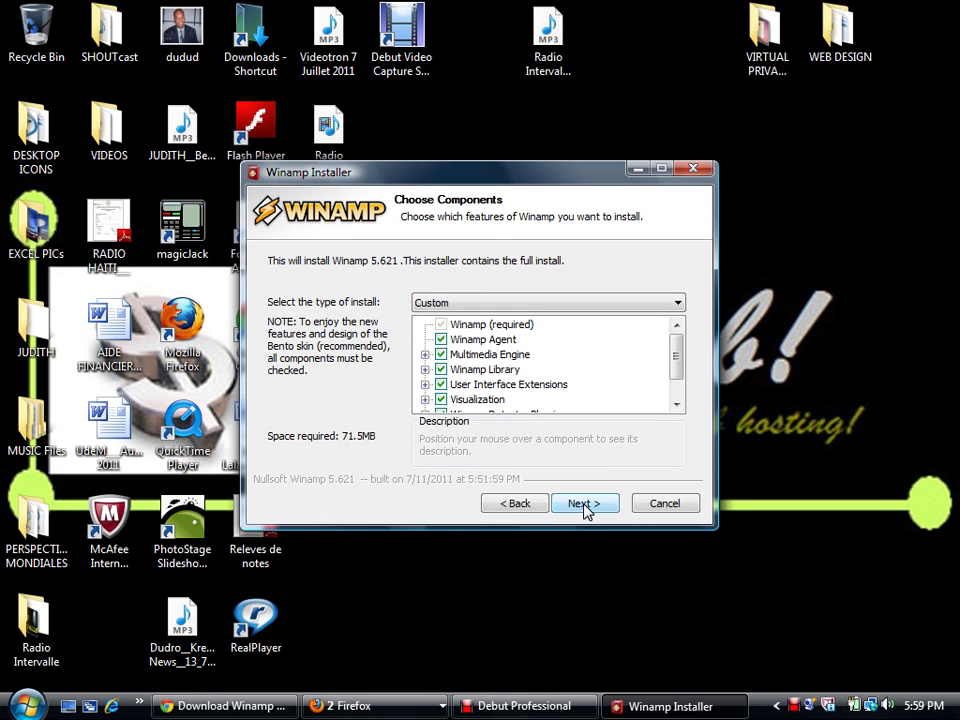
double_click(676, 404)
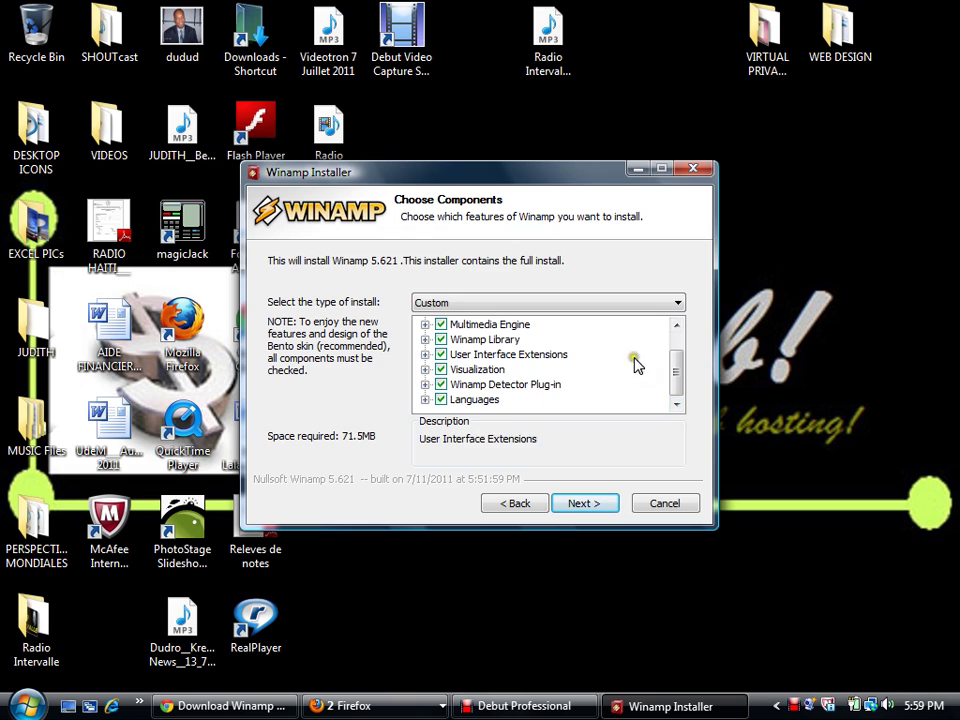
click(676, 344)
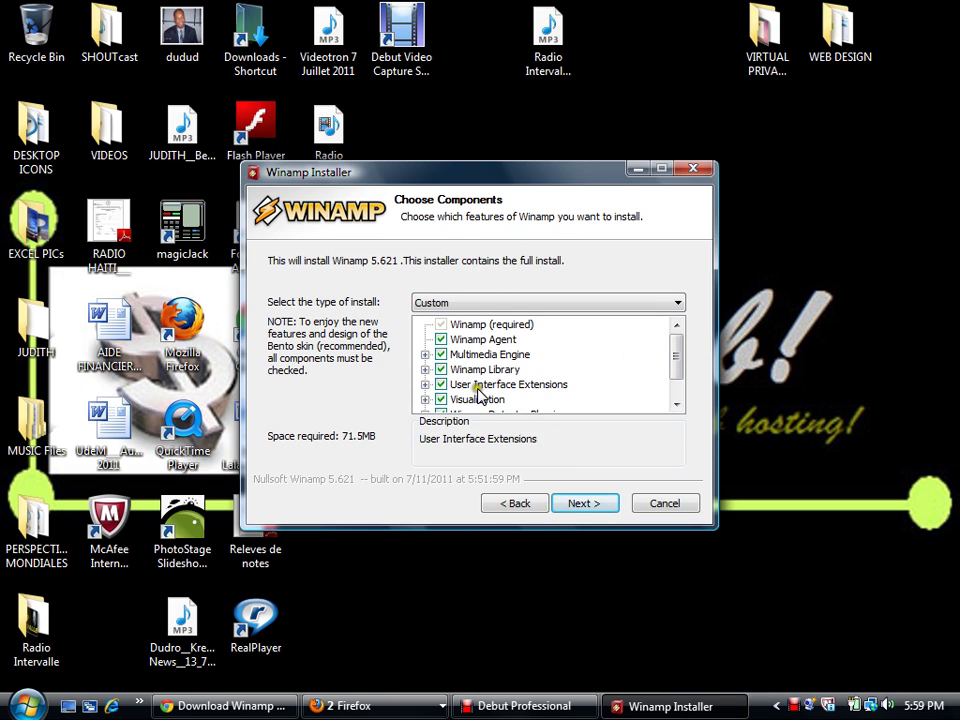
click(582, 505)
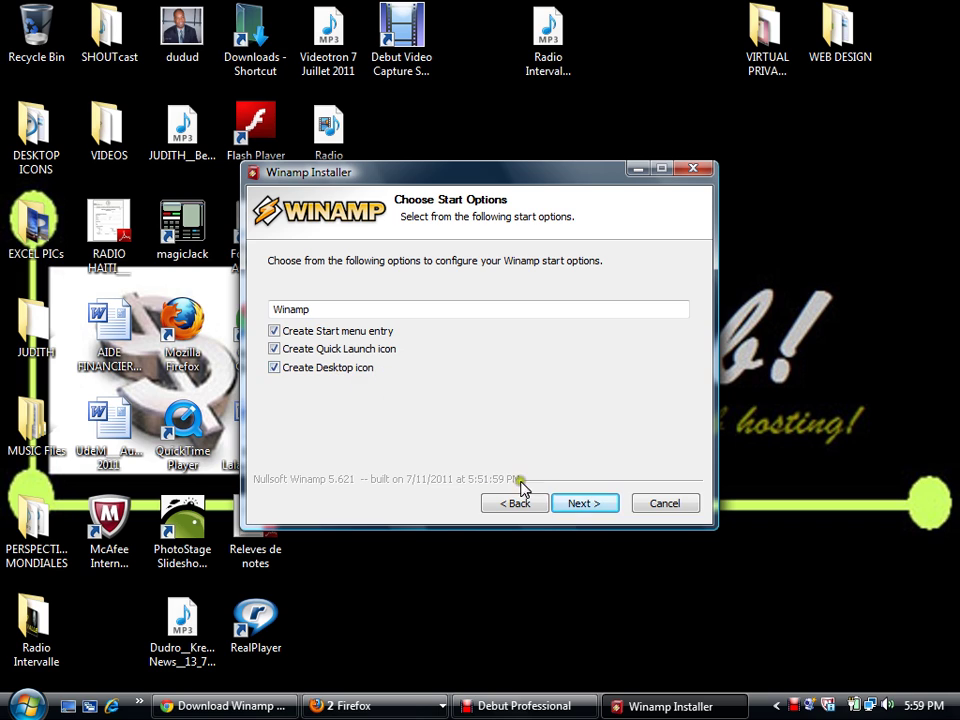
Keep all three start options and exclude the 50 free MP3 Downloads and free Audiobook offer from eMusic
click(576, 507)
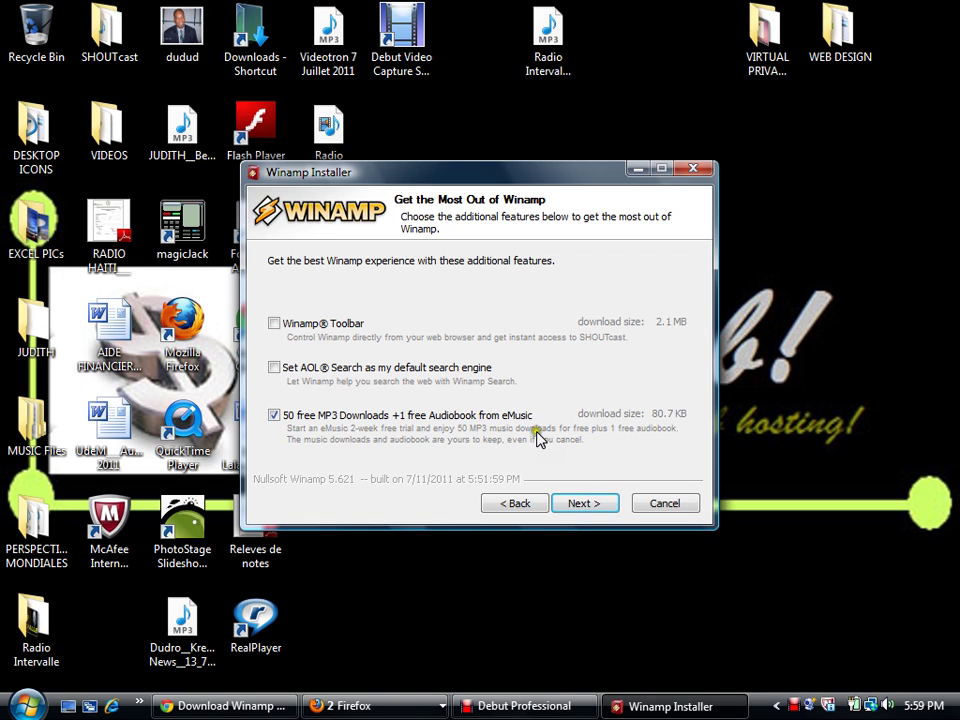
click(276, 417)
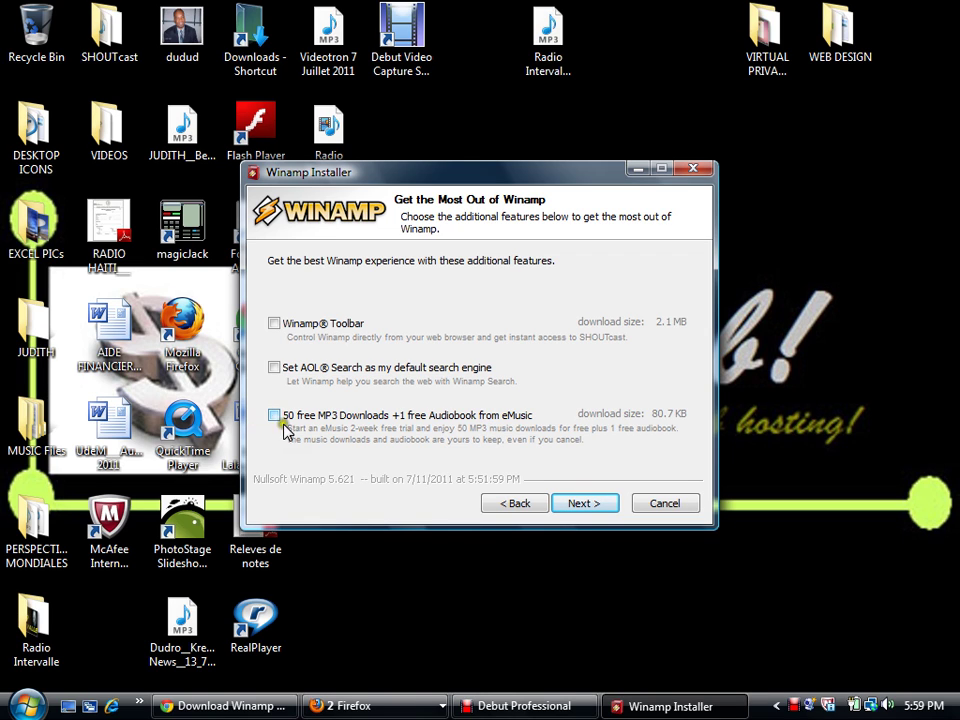
Continue without the additional features, decline StumbleUpon for Firefox, and start the installation
click(585, 503)
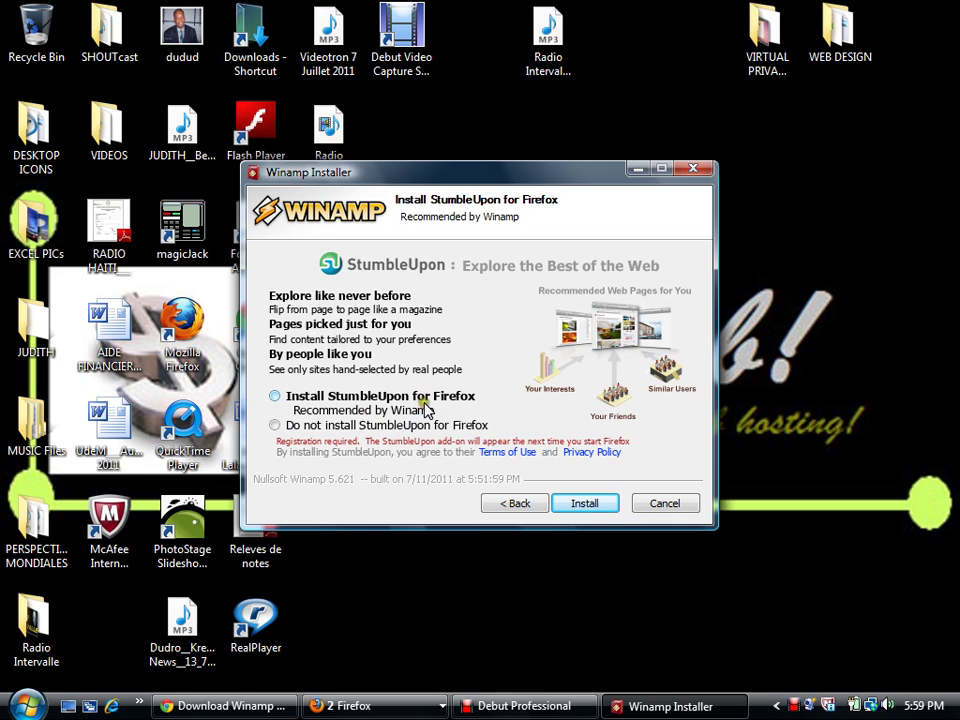
click(276, 426)
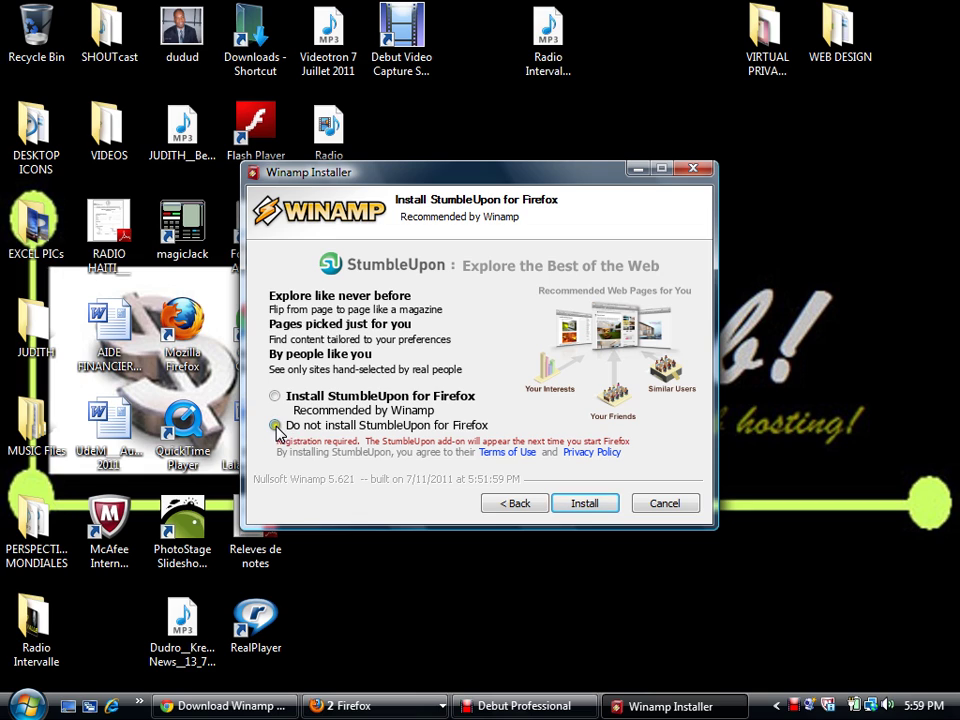
click(583, 507)
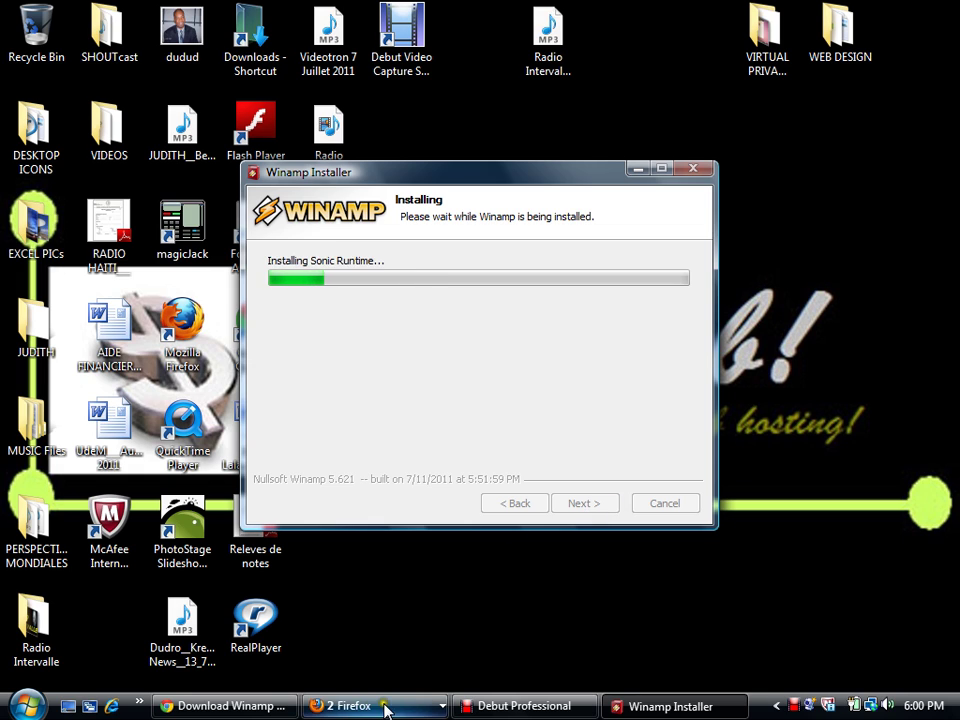
mouse_move(368, 710)
click(353, 697)
mouse_move(403, 655)
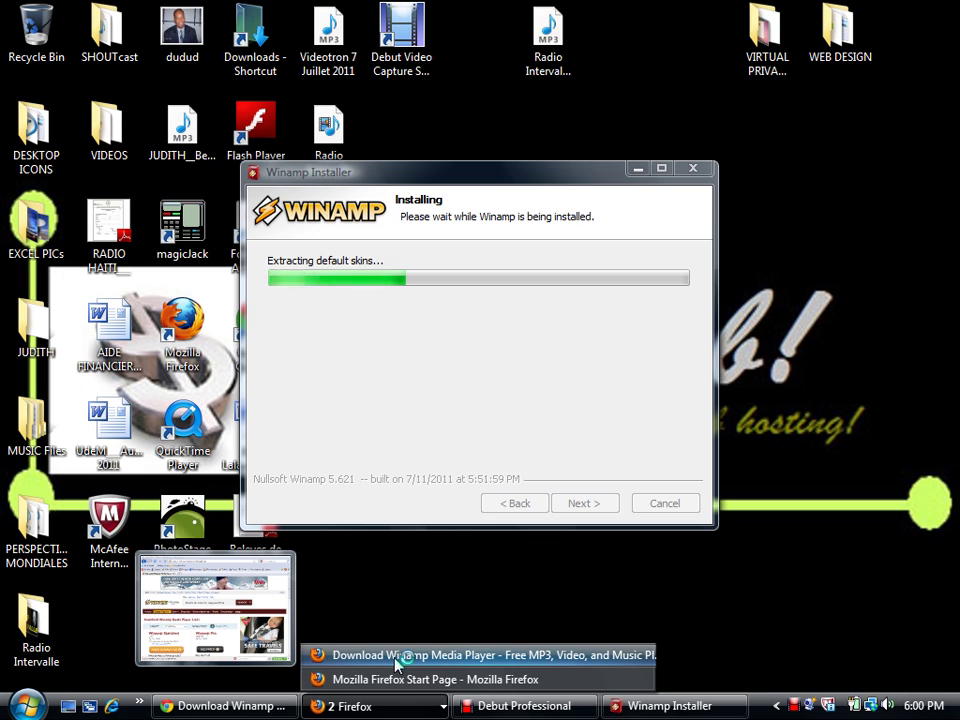
click(639, 172)
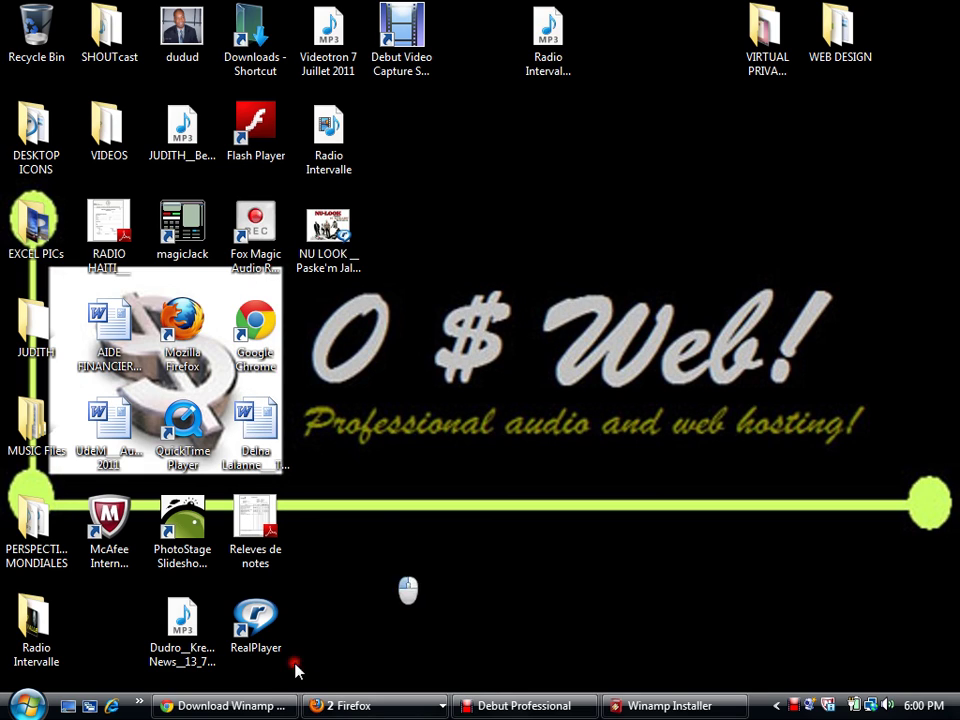
click(356, 708)
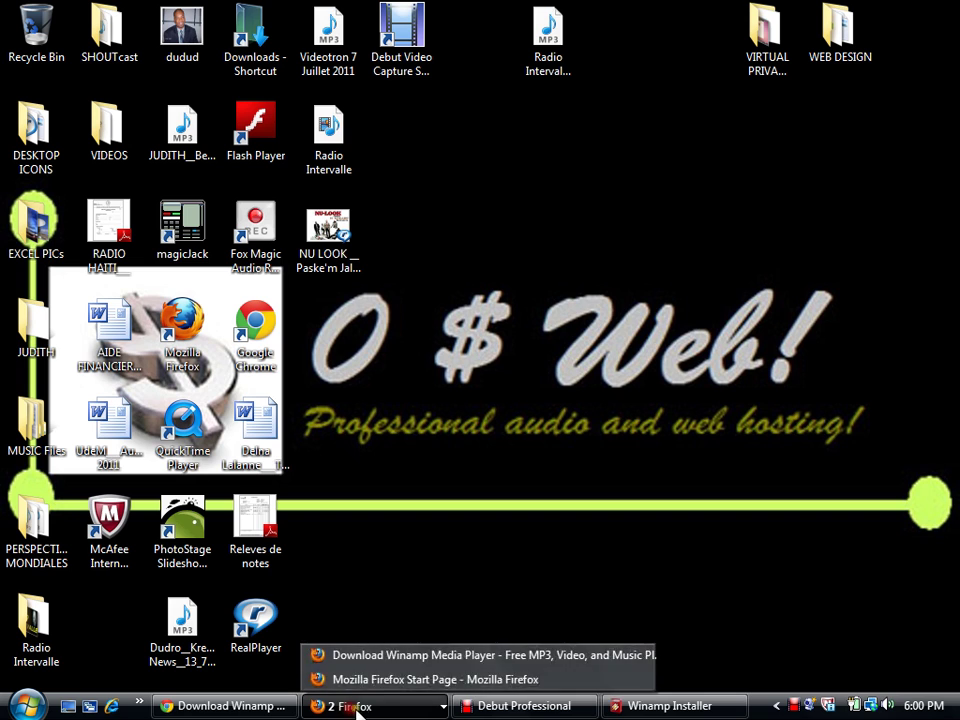
click(330, 655)
click(322, 54)
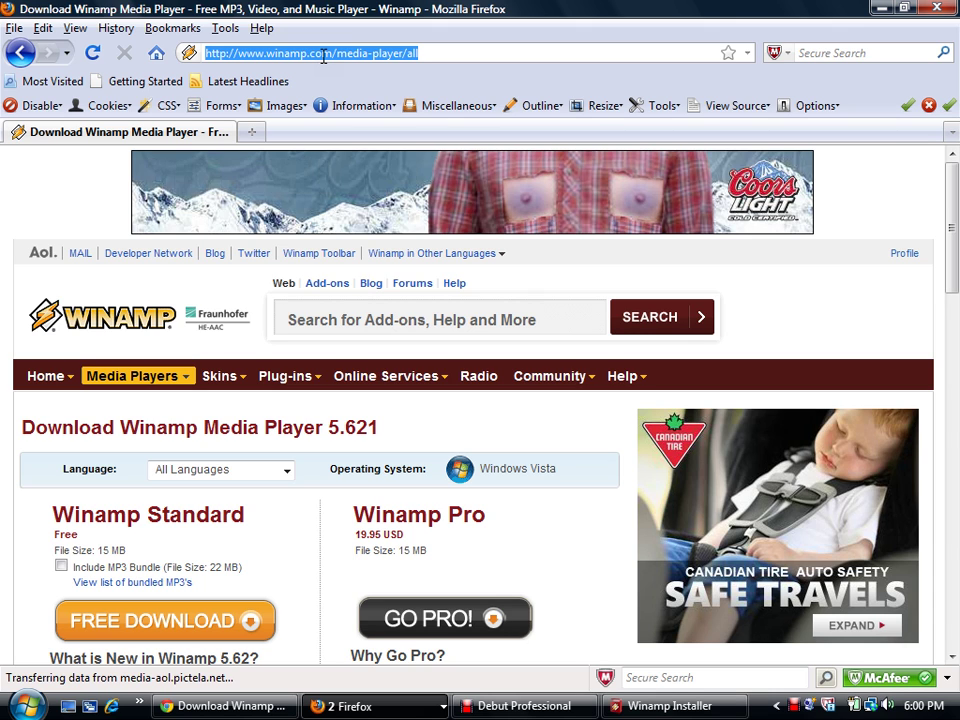
text(ww)
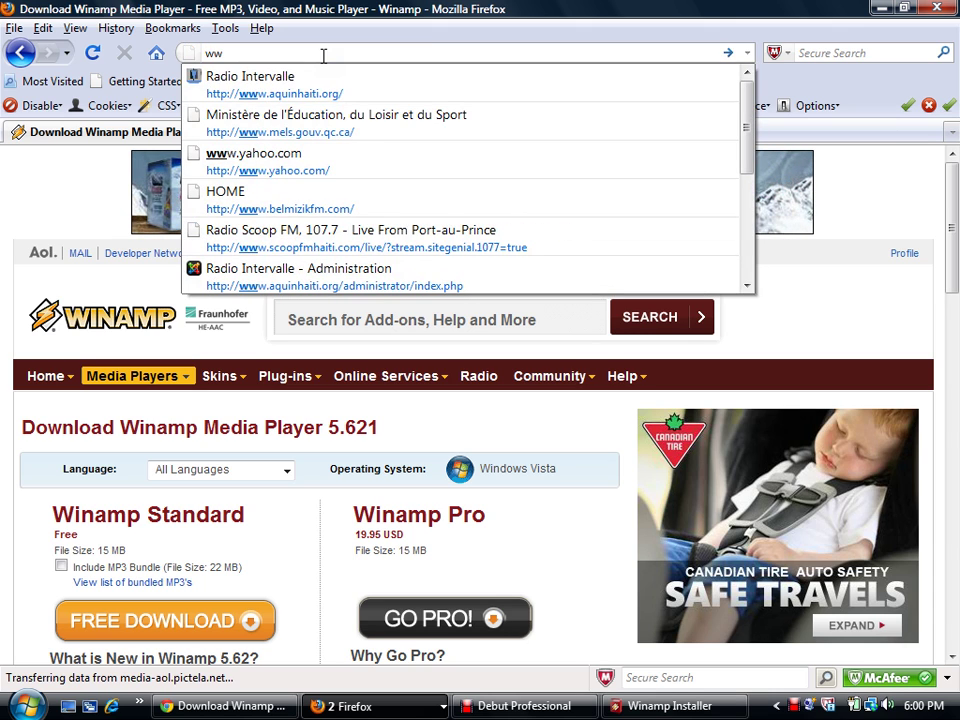
text(w.zer)
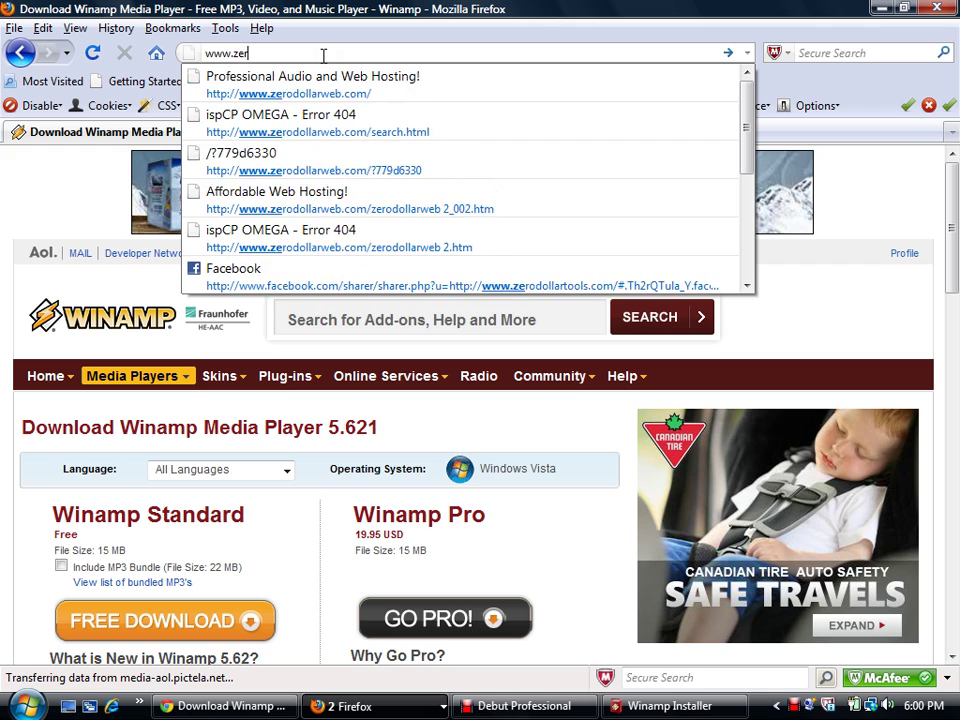
text(odollarwe)
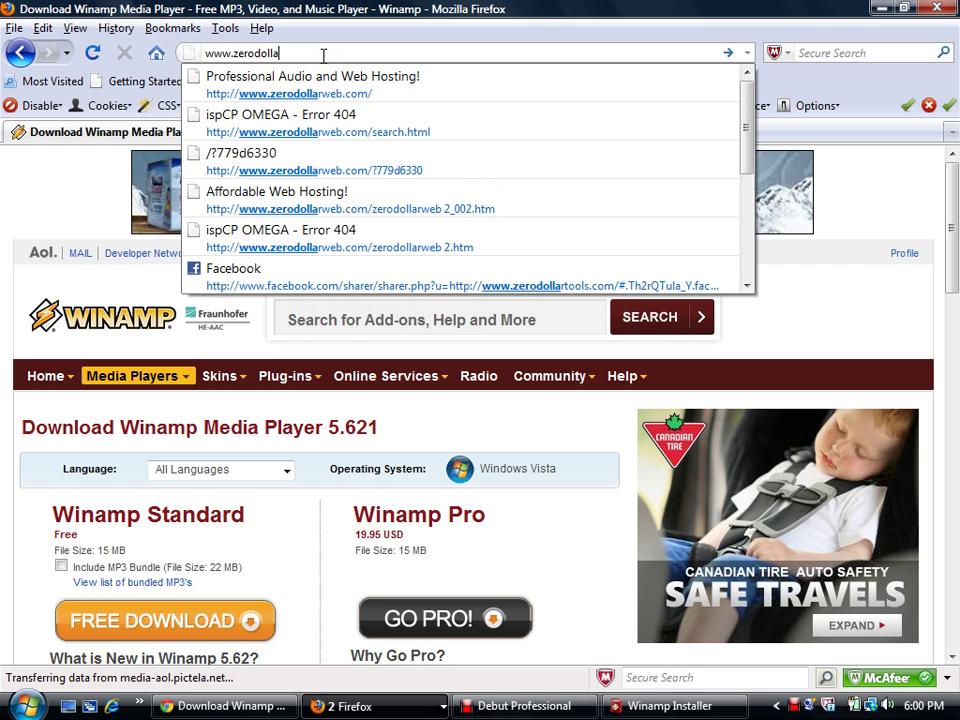
text(b.com)
key(Return)
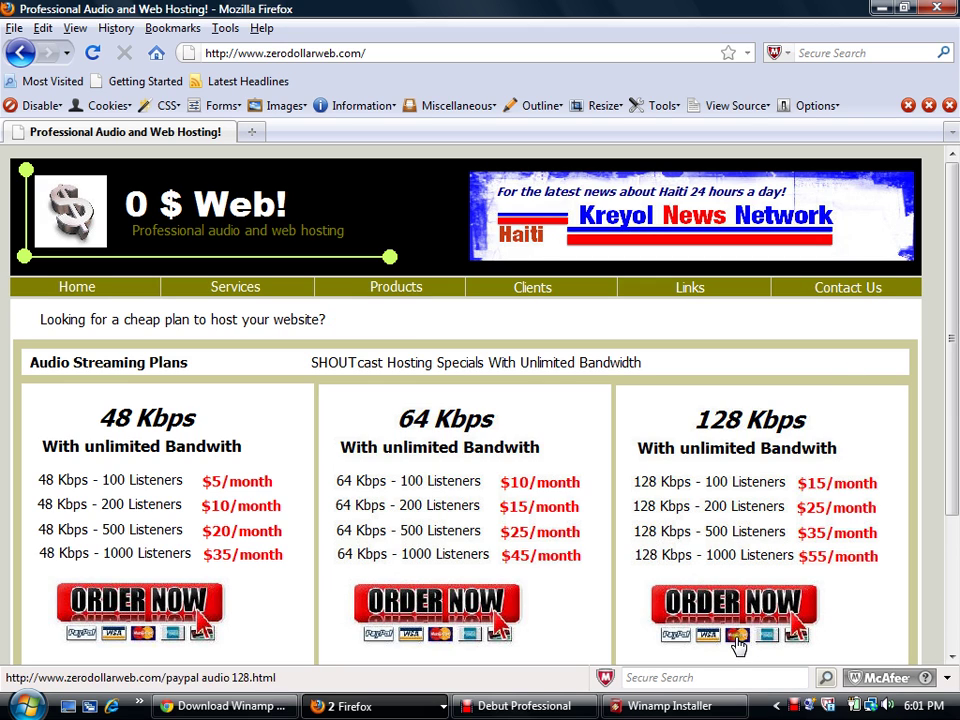
Return to the Winamp installer and finish it, leaving Winamp set to launch after the installer closes
click(518, 705)
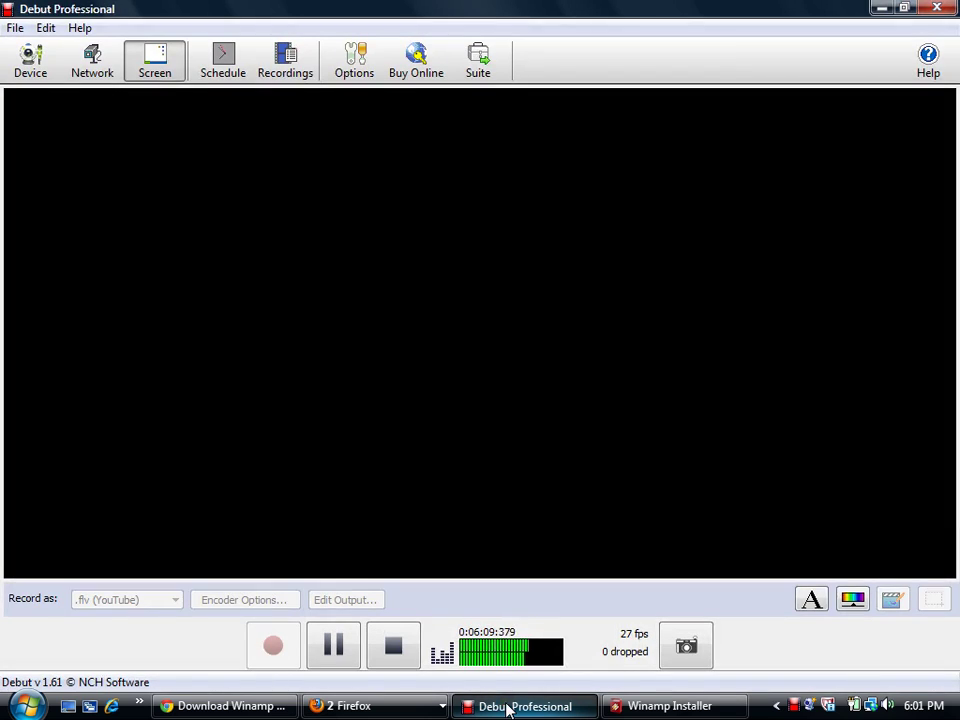
click(518, 705)
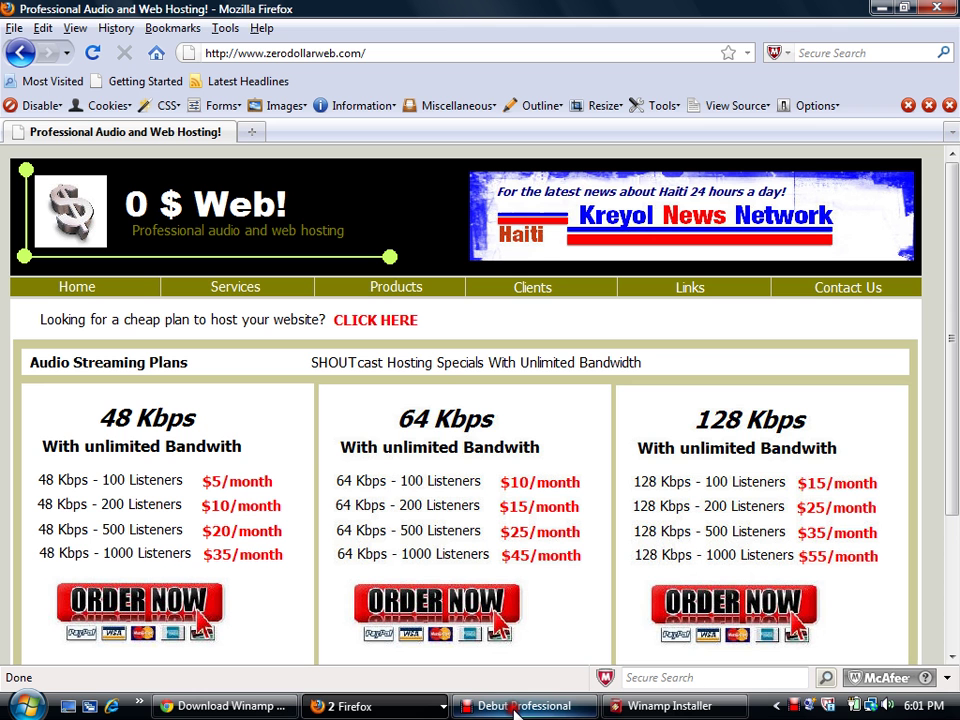
click(650, 711)
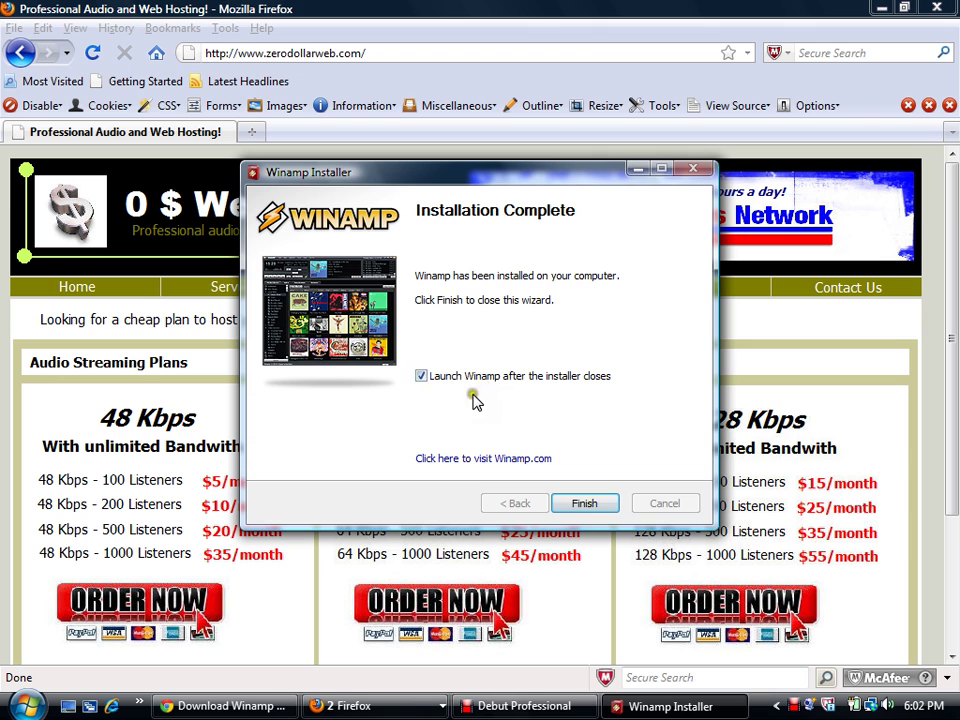
click(585, 506)
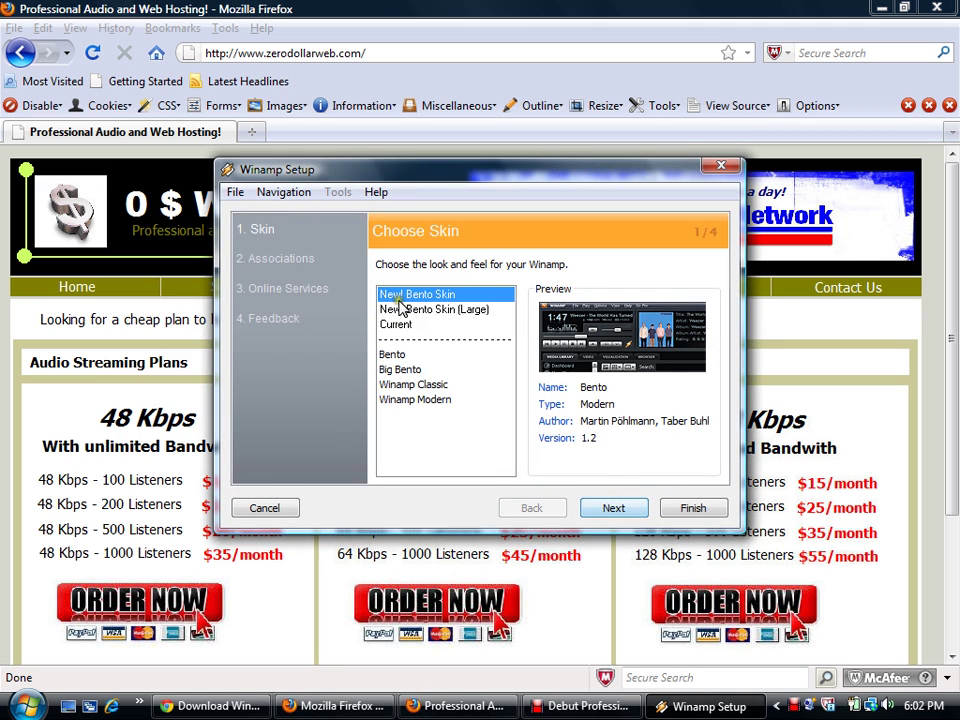
Keep the New! Bento Skin and remove Winamp's associations with audio, playlist, video and Winamp specific files
click(614, 510)
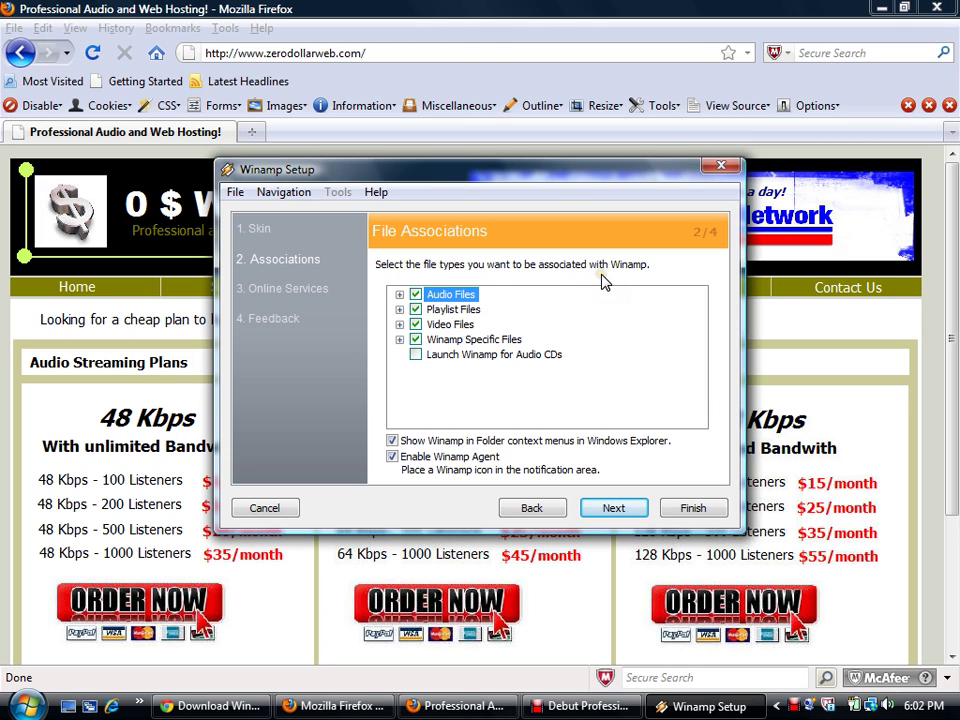
click(416, 340)
click(416, 324)
click(416, 309)
click(415, 294)
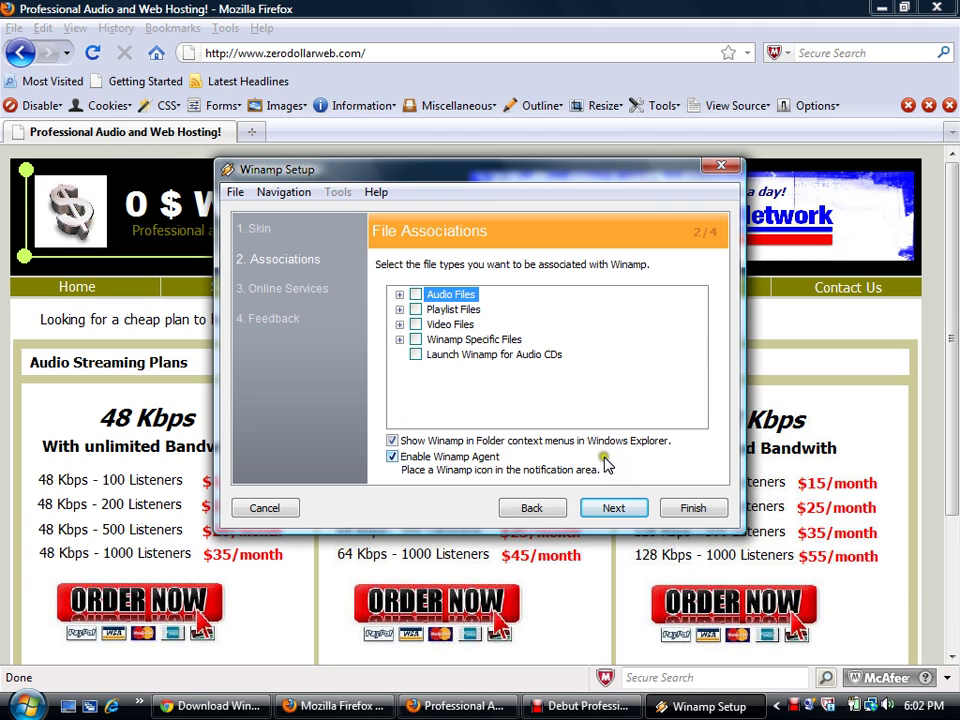
click(615, 512)
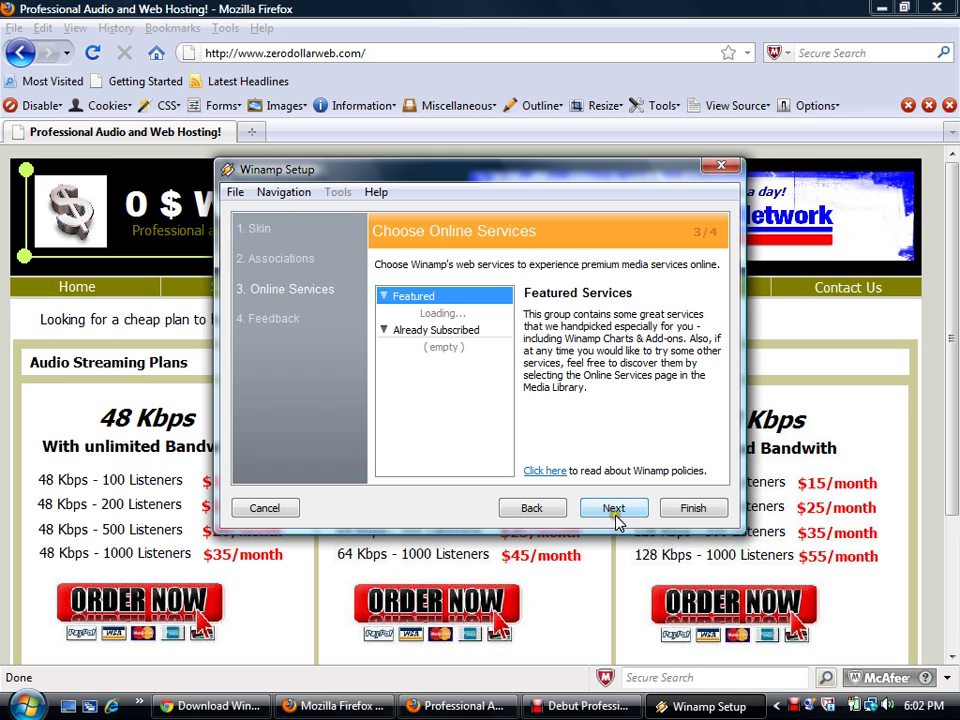
Skip the online services, disallow anonymous usage statistics with the contact details left blank, and finish Winamp Setup
click(614, 512)
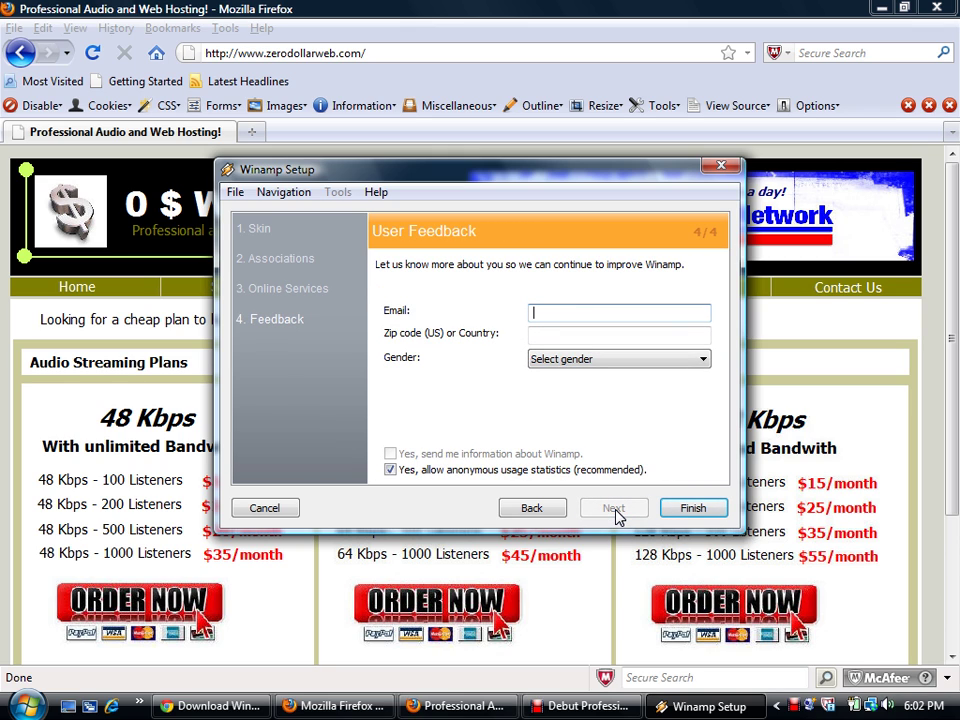
click(391, 469)
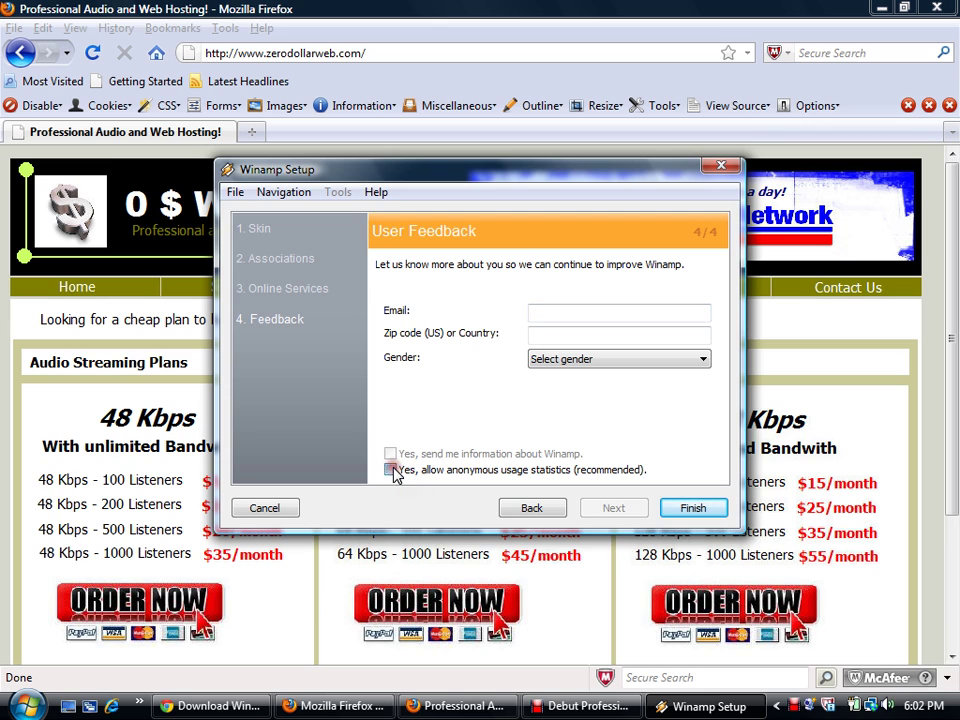
click(700, 511)
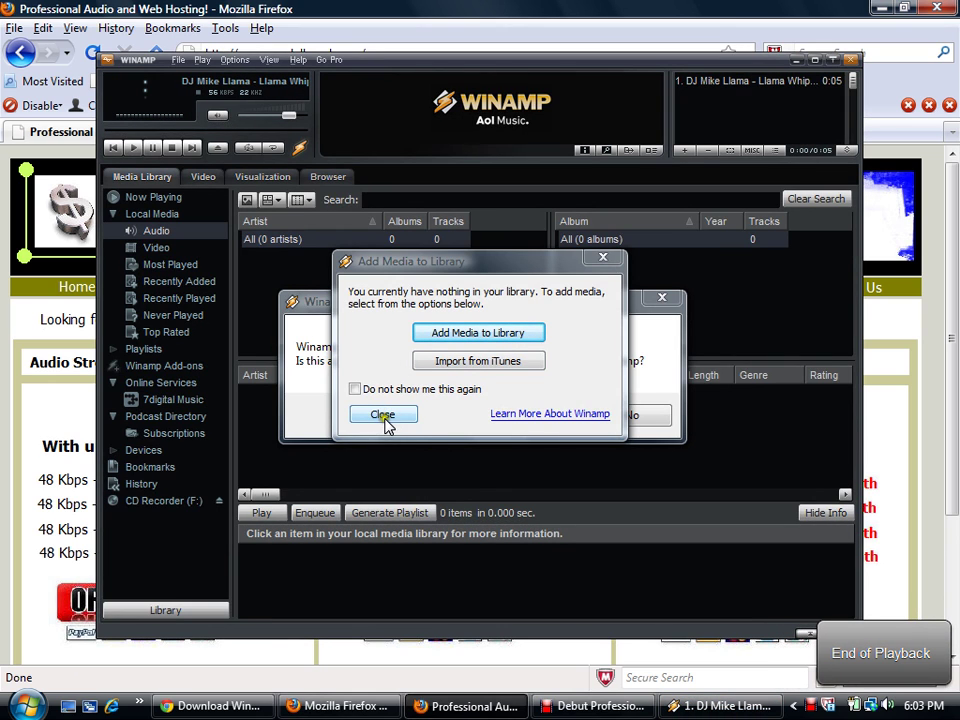
Dismiss the Add Media to Library prompt and decline managing the removable drive (H:) with Winamp
click(386, 417)
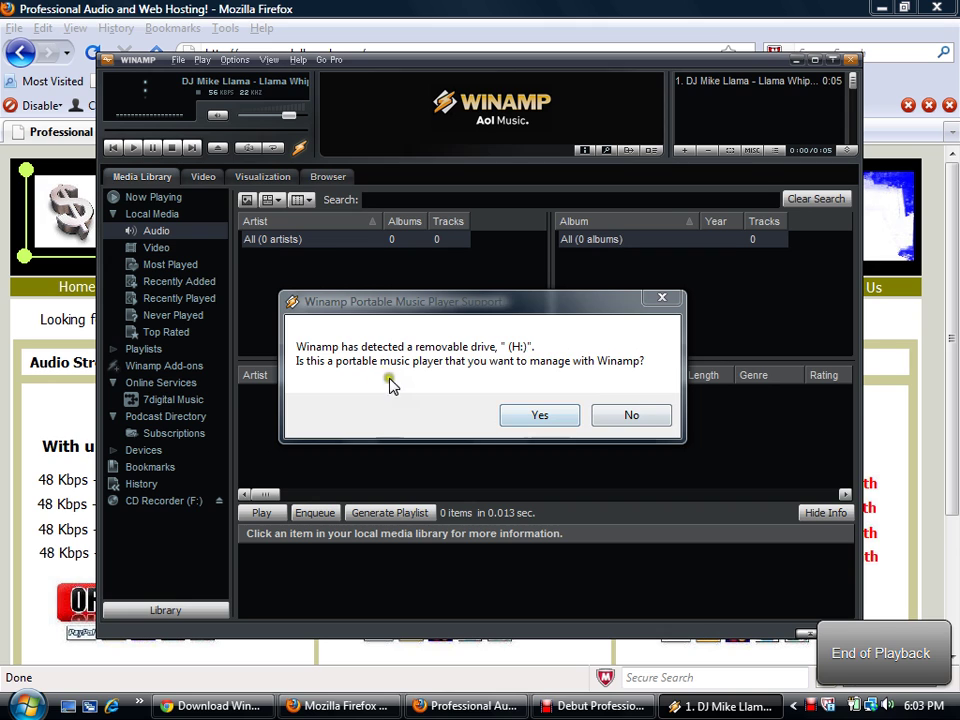
click(629, 418)
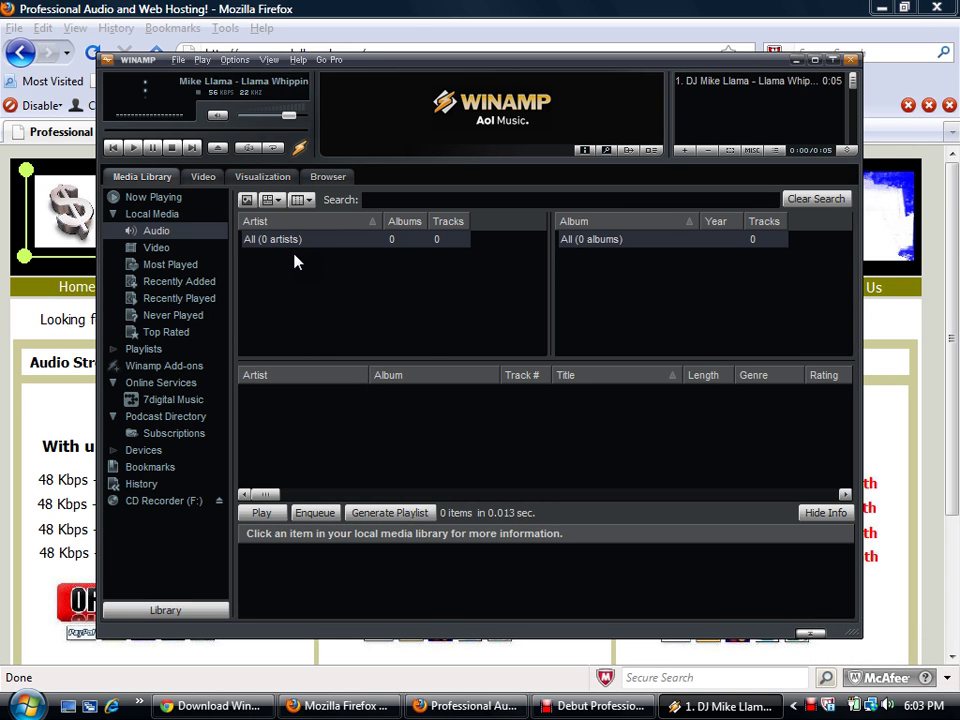
In Winamp Preferences, choose Always connected (LAN, DSL, Cable) as the internet connection
click(234, 60)
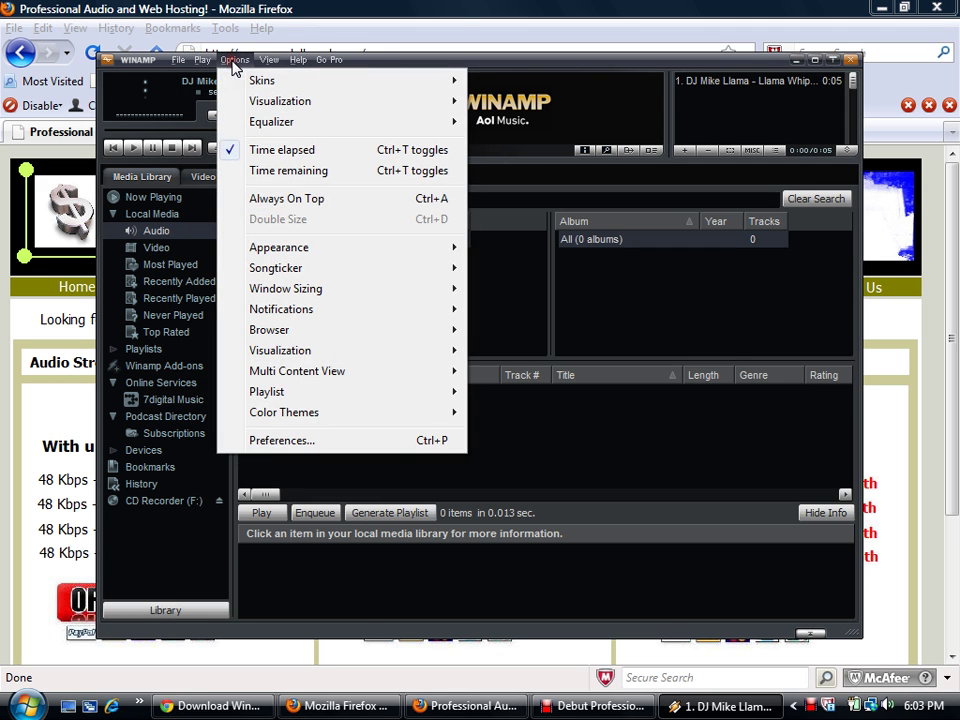
click(282, 441)
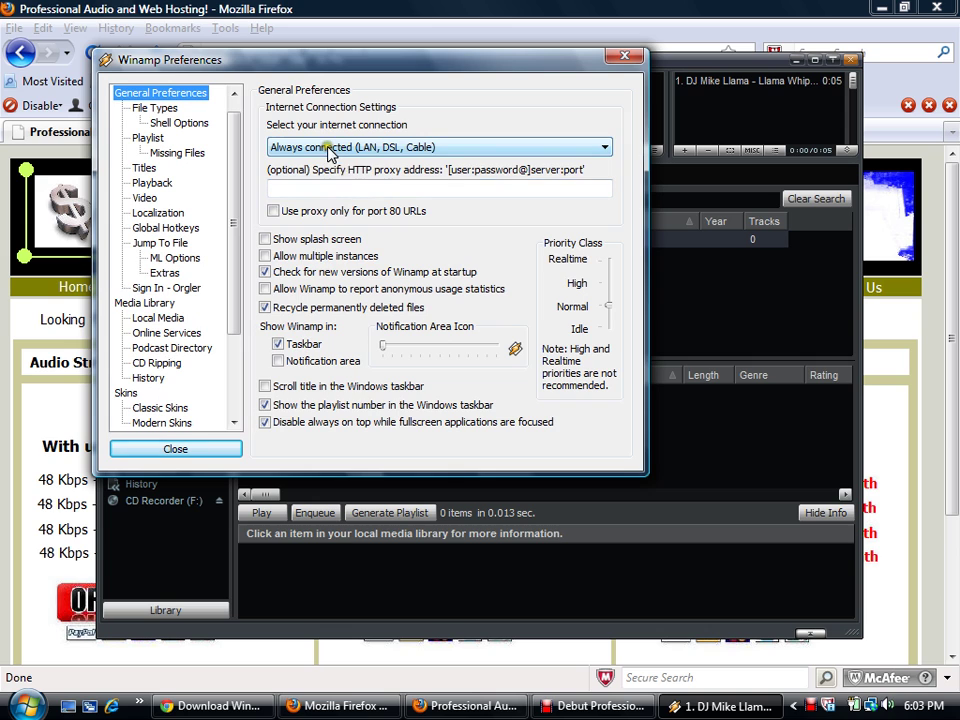
click(600, 152)
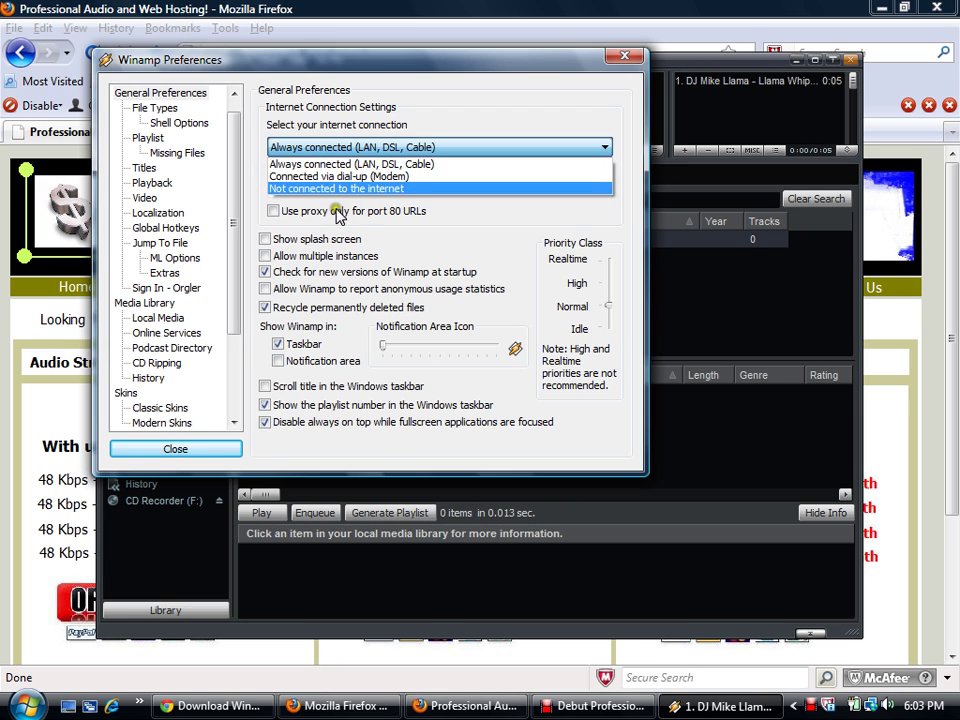
click(285, 163)
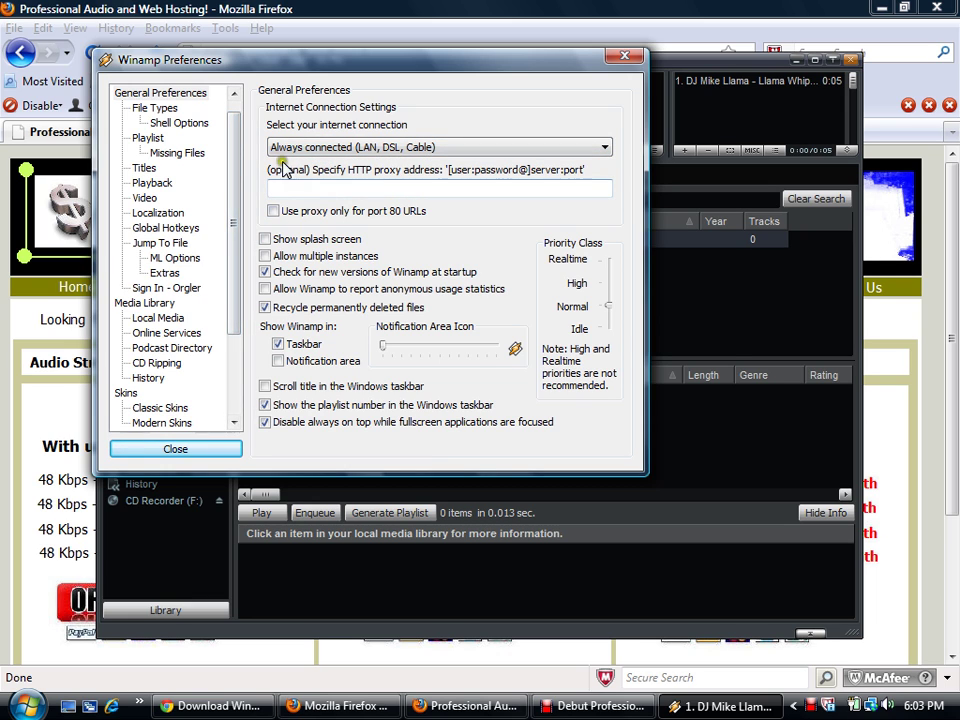
Activate Nullsoft SHOUTcast Source DSP v2.1.3 as the DSP/Effect plug-in, close its window and reopen the plug-in's configuration
drag(233, 330, 233, 420)
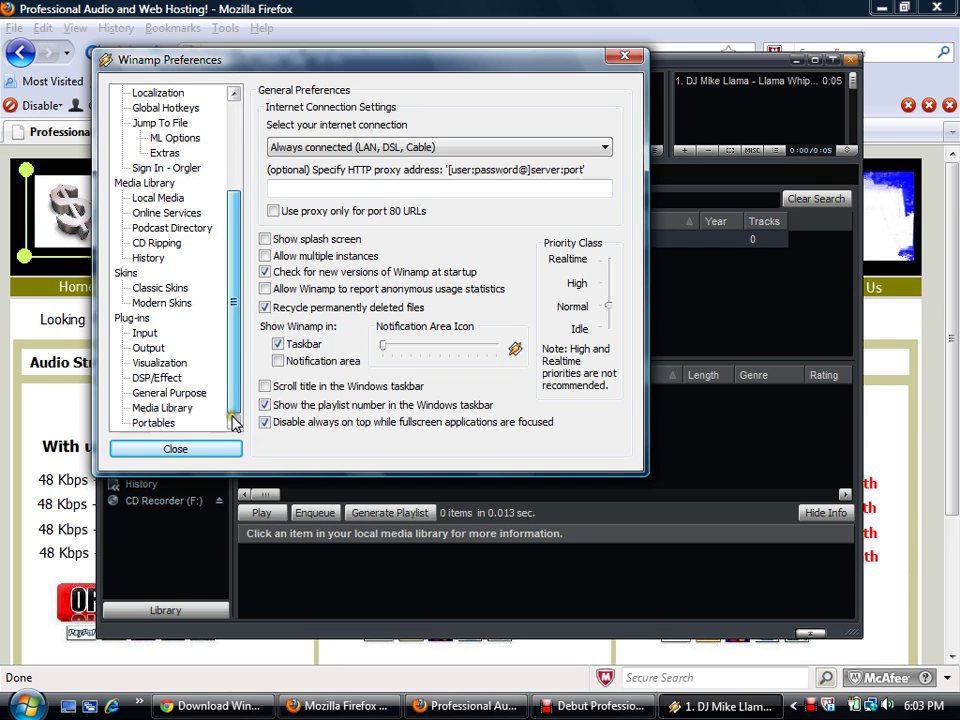
click(157, 381)
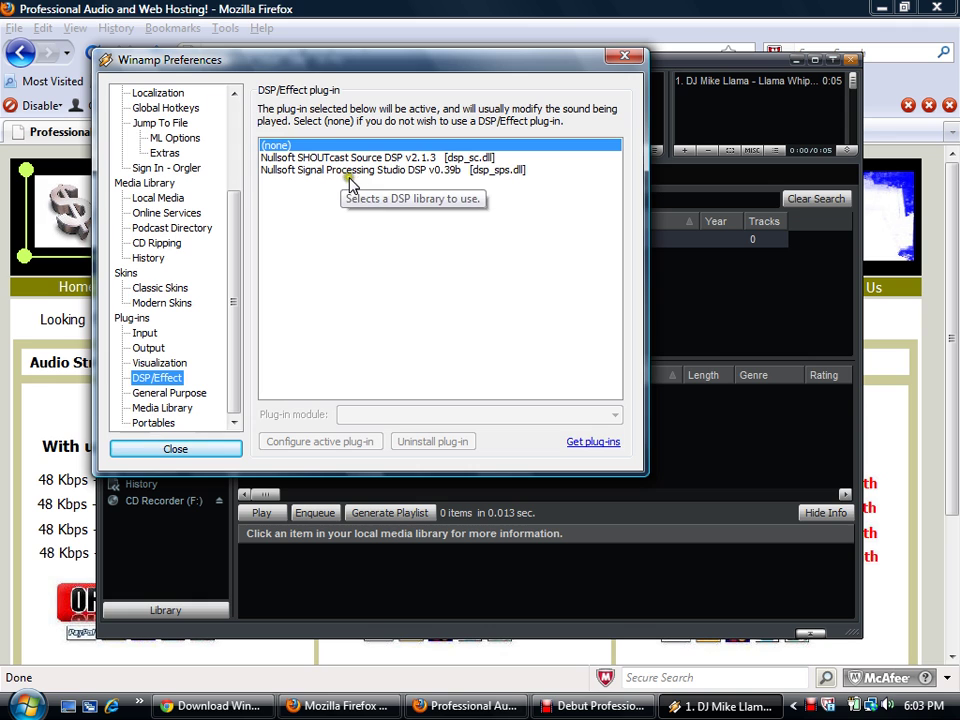
click(333, 157)
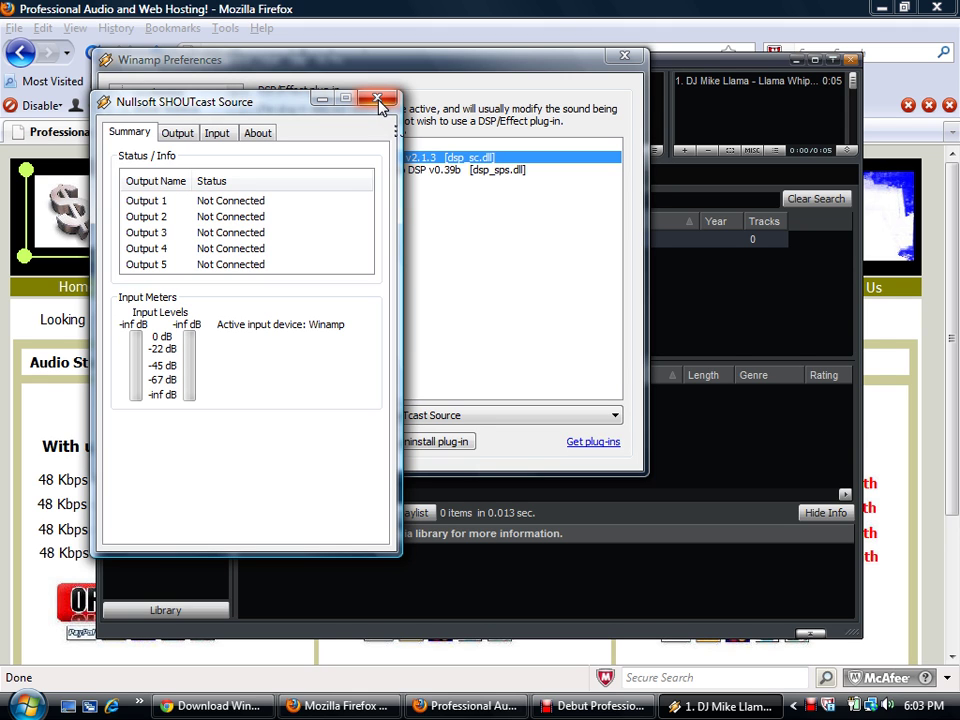
click(377, 100)
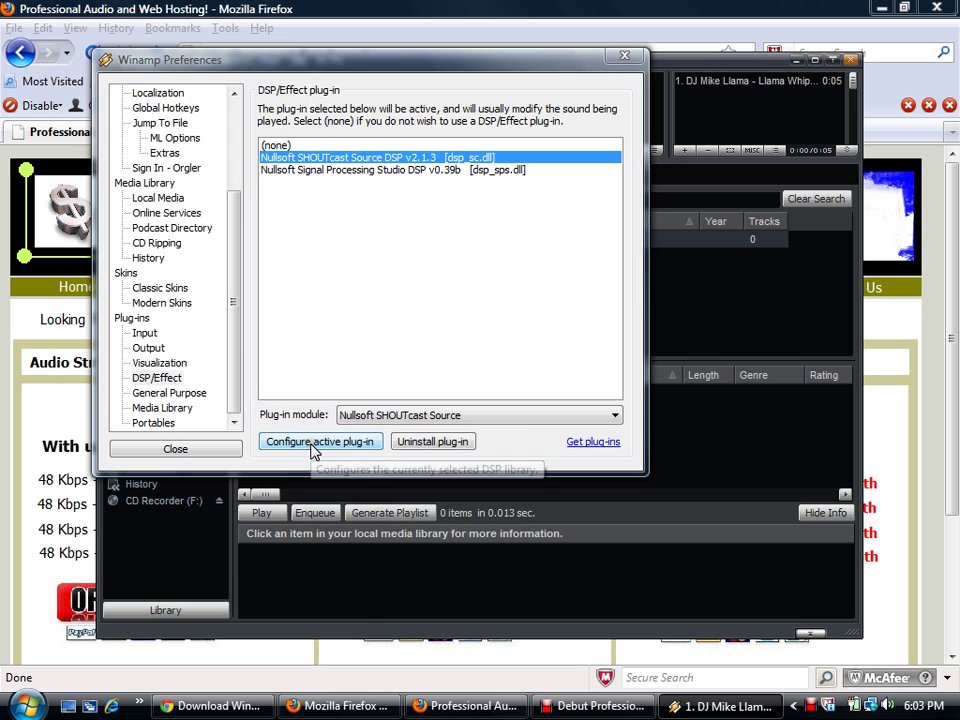
click(331, 445)
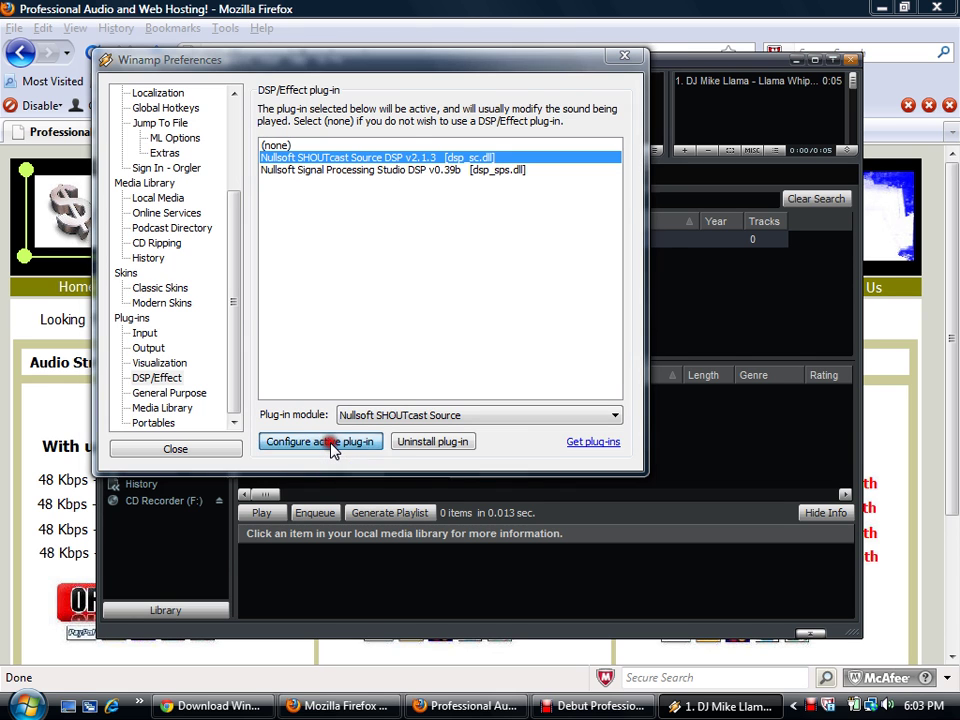
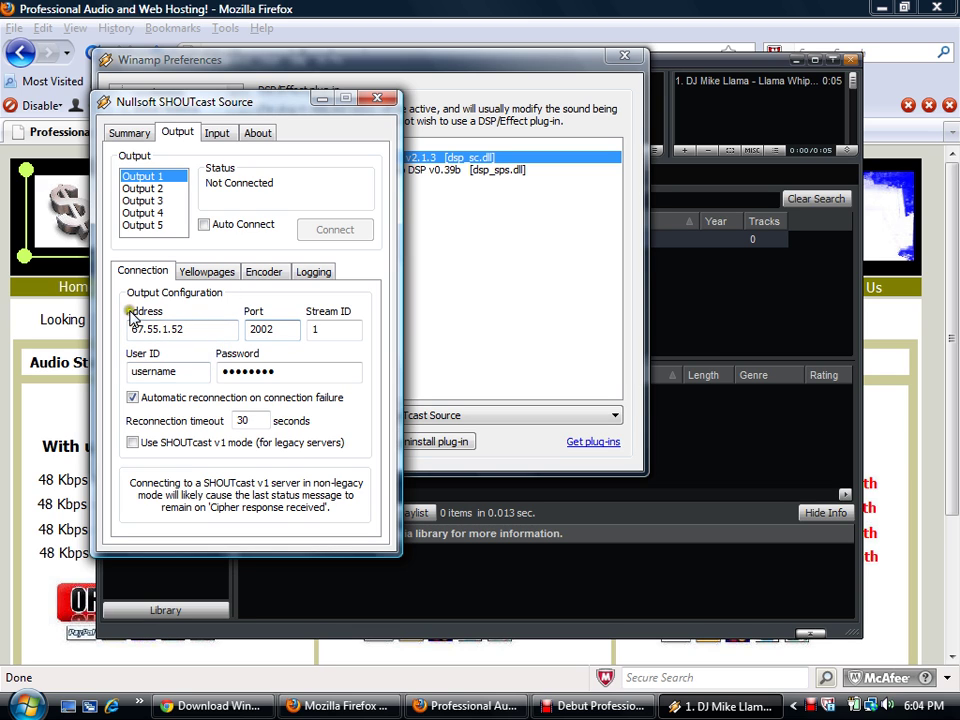
Set Output 1 to the MP3 Encoder at 48kbps, 22.050kHz, Stereo, and try connecting it to the server
click(201, 273)
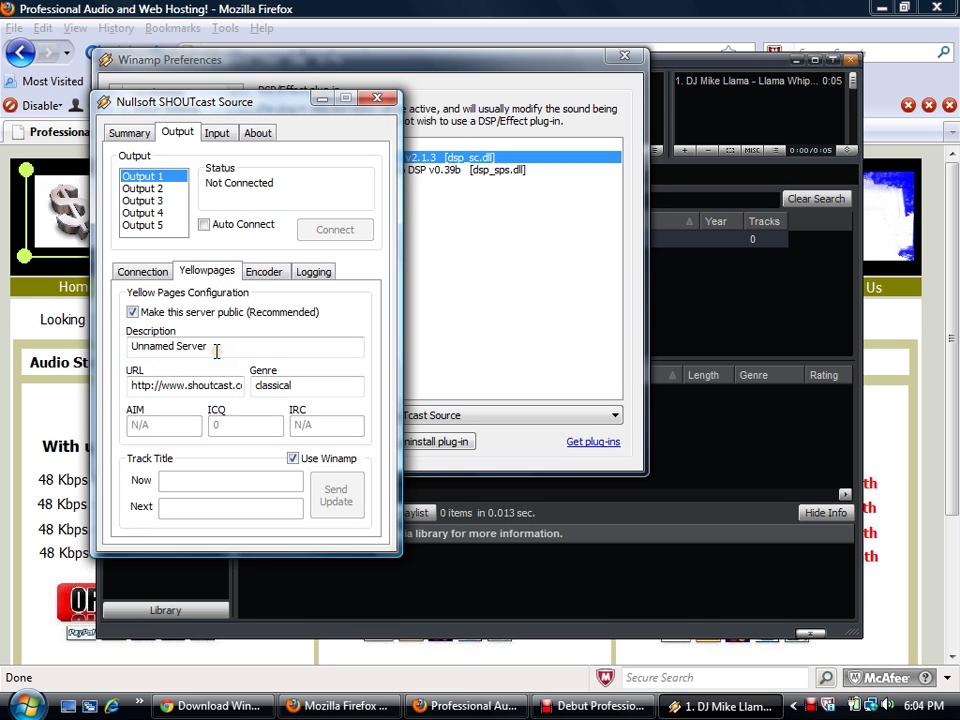
drag(216, 350, 128, 348)
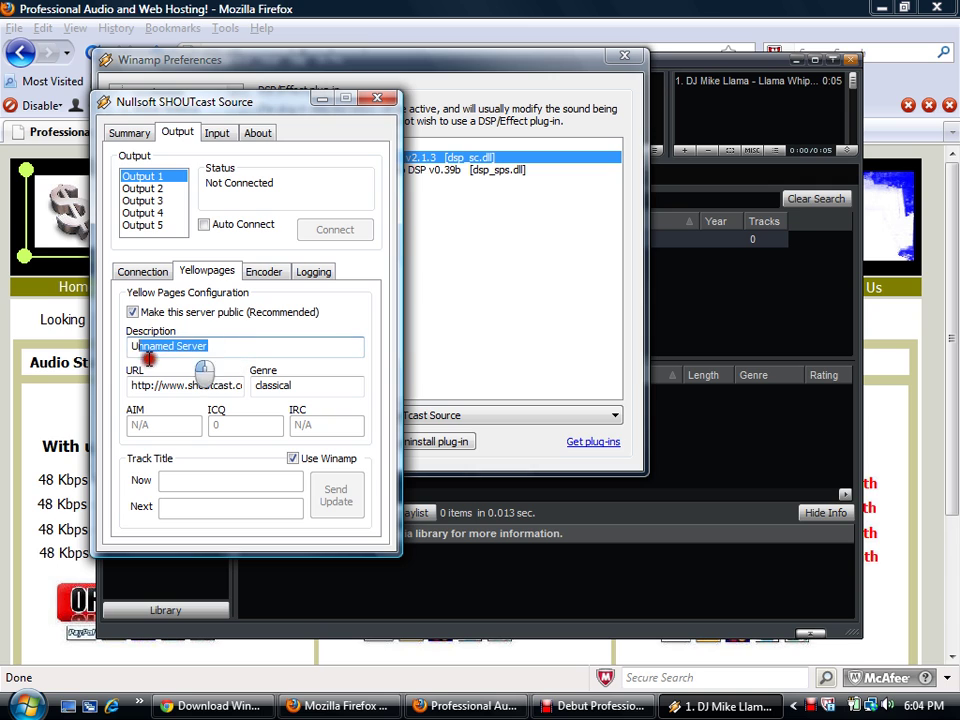
click(263, 277)
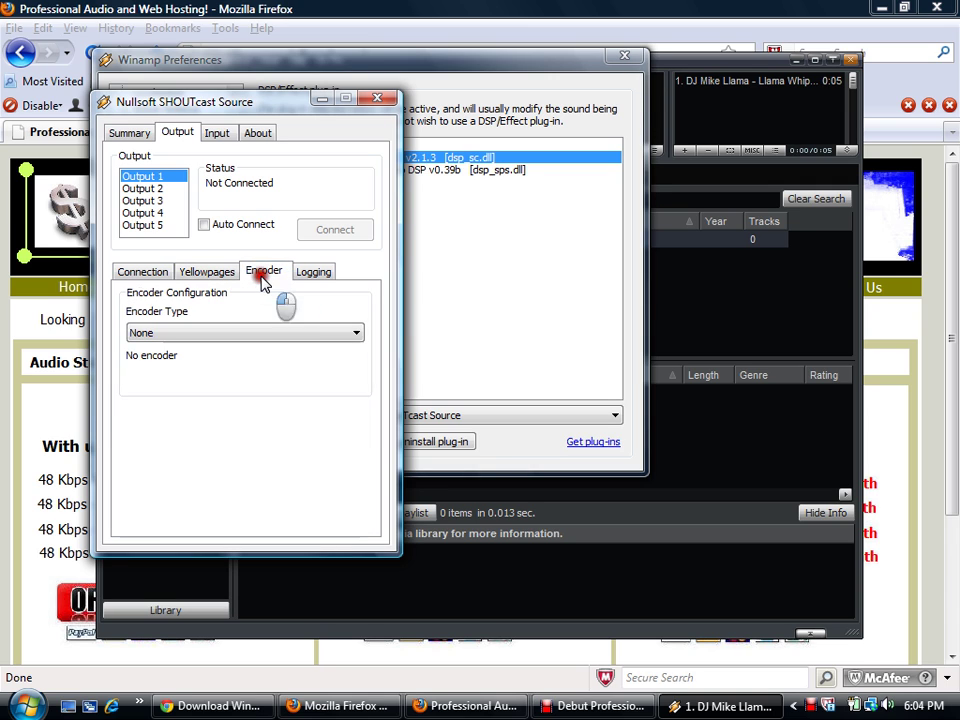
click(356, 336)
click(174, 363)
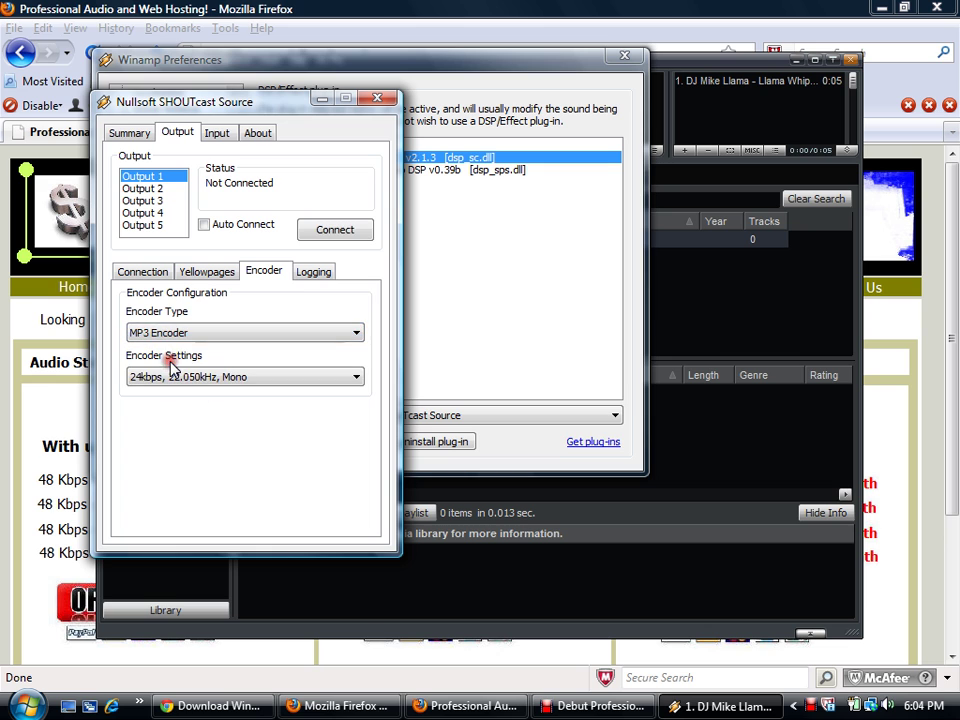
click(356, 377)
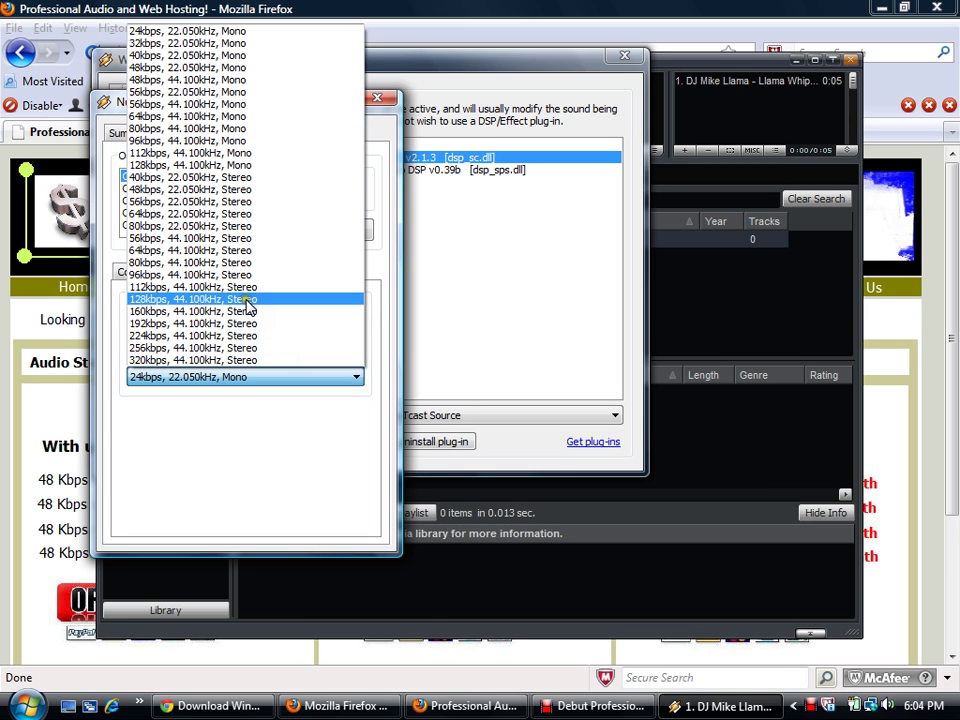
click(190, 190)
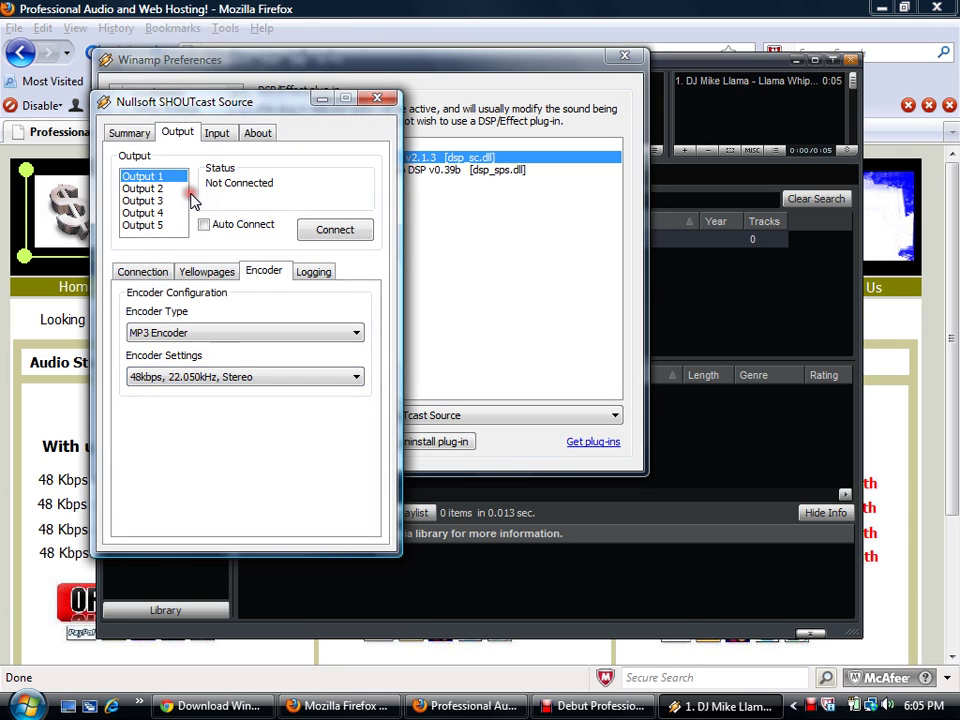
click(335, 232)
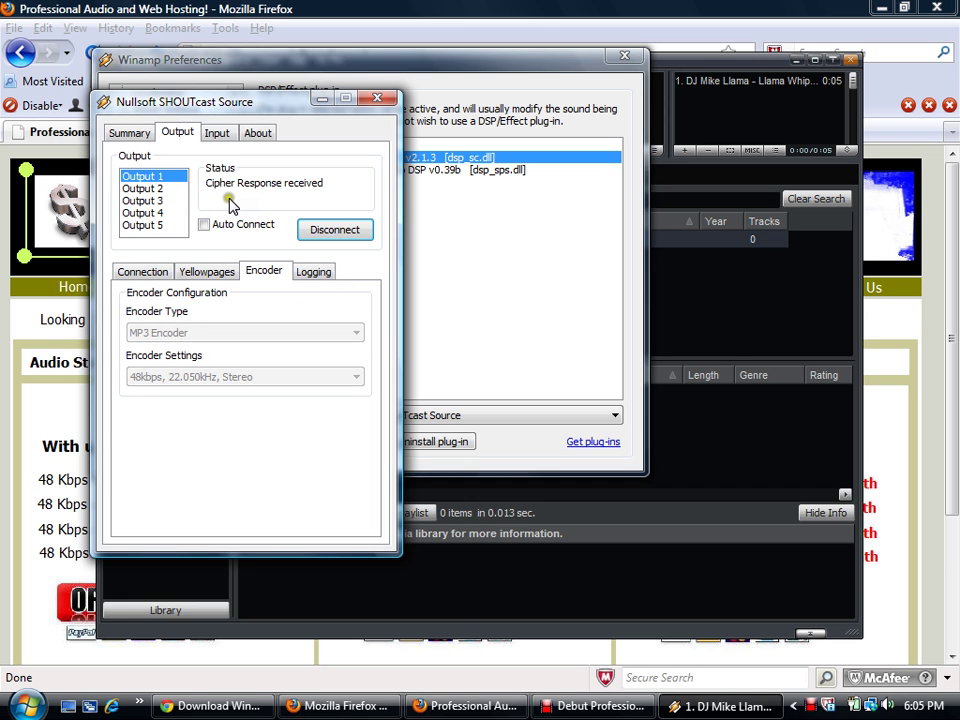
click(328, 236)
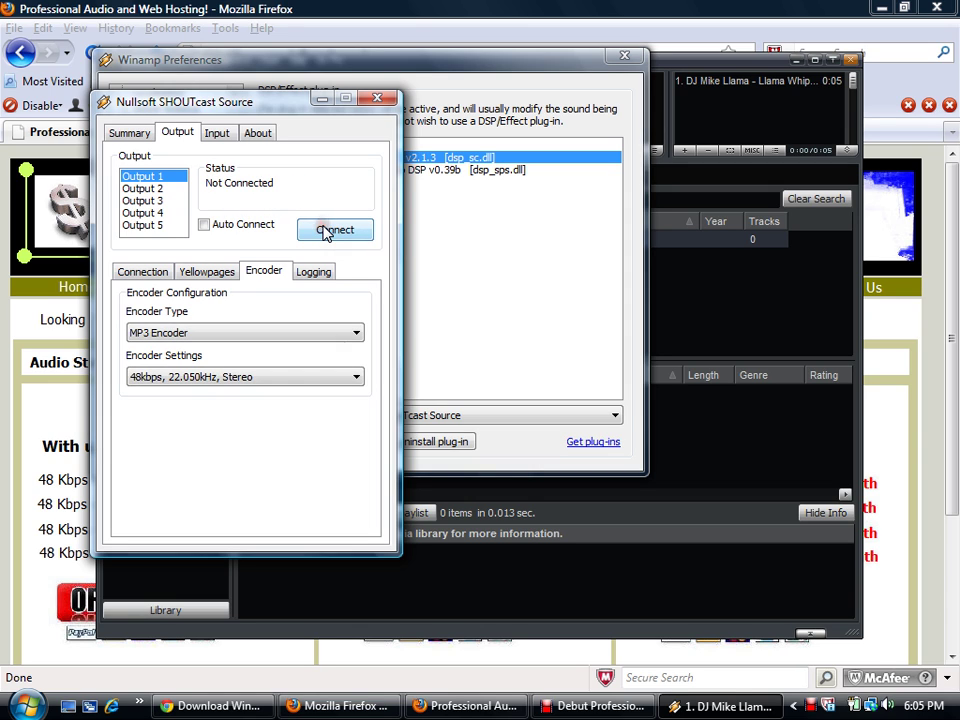
Enable SHOUTcast v1 mode for legacy servers on Output 1 and try connecting again, aborting the attempts
click(200, 272)
click(152, 271)
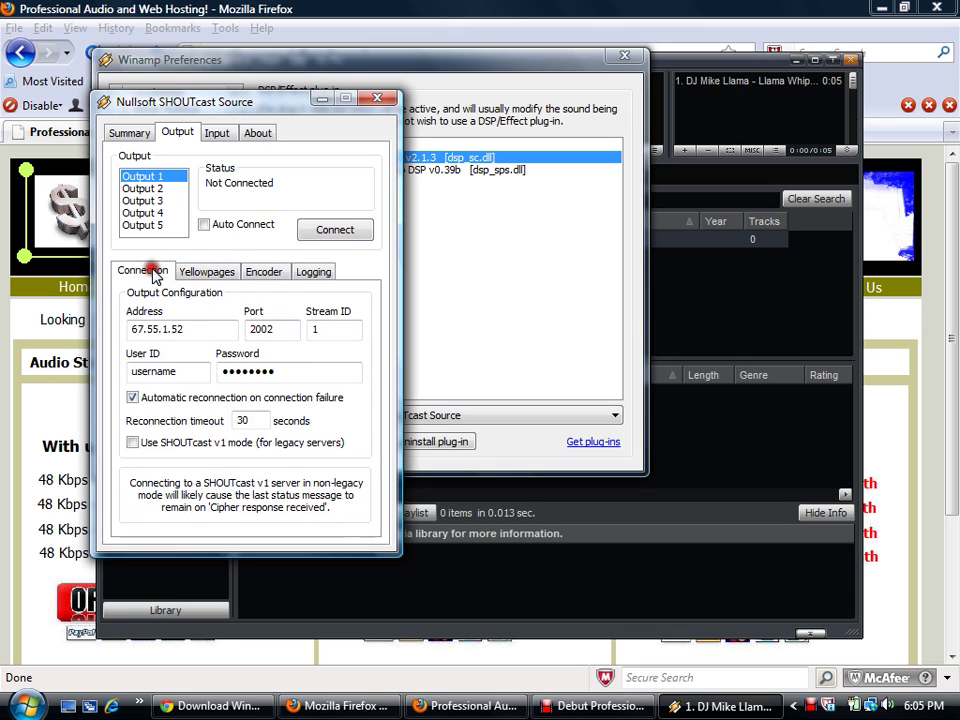
click(132, 442)
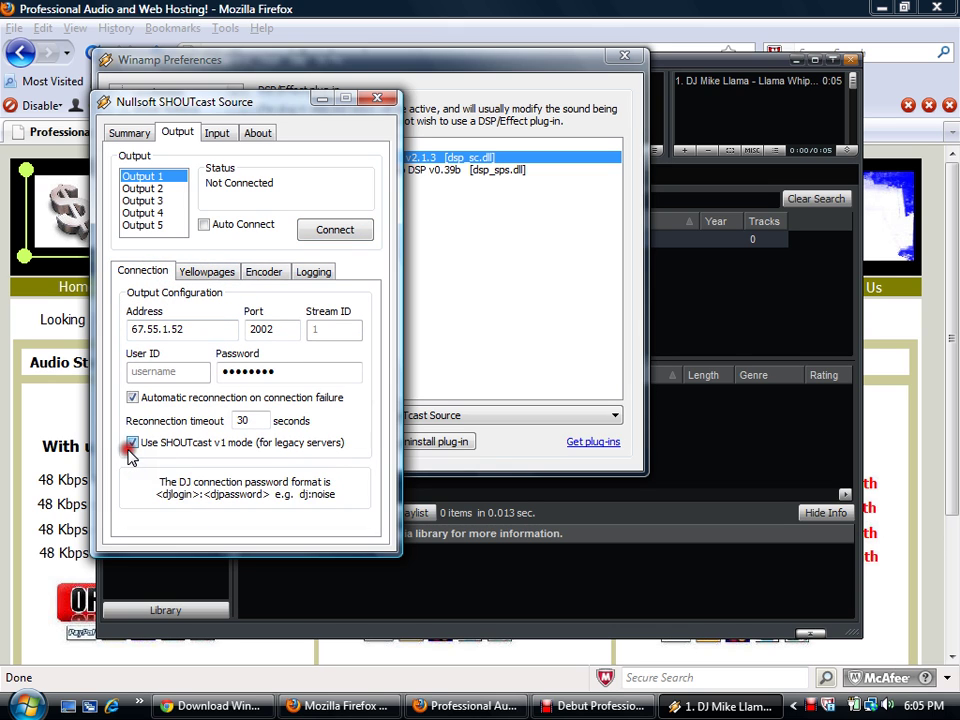
click(338, 230)
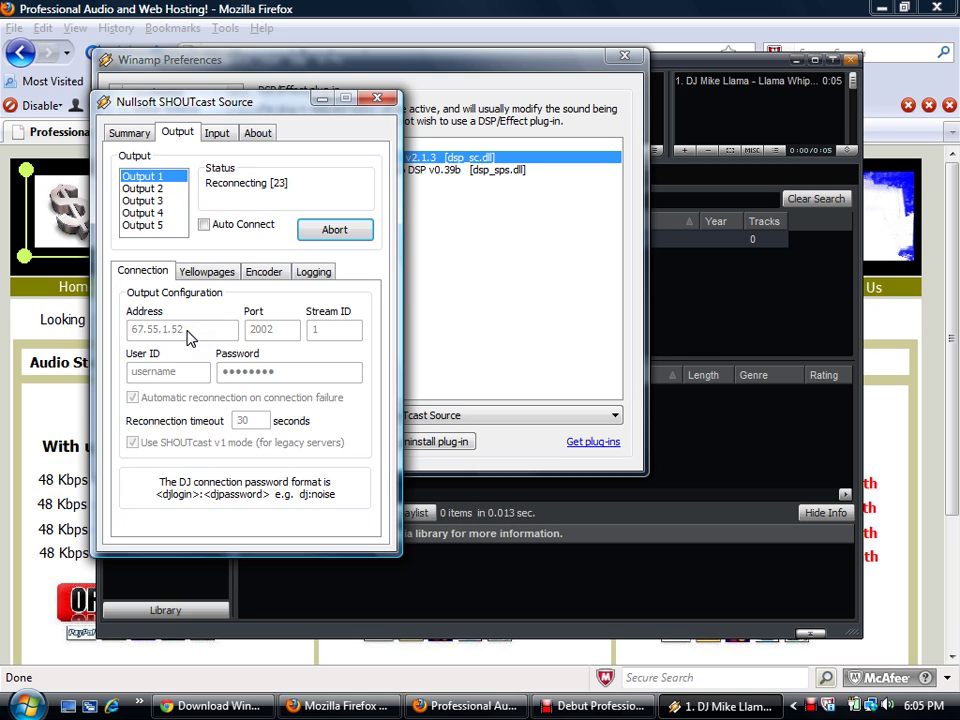
click(338, 233)
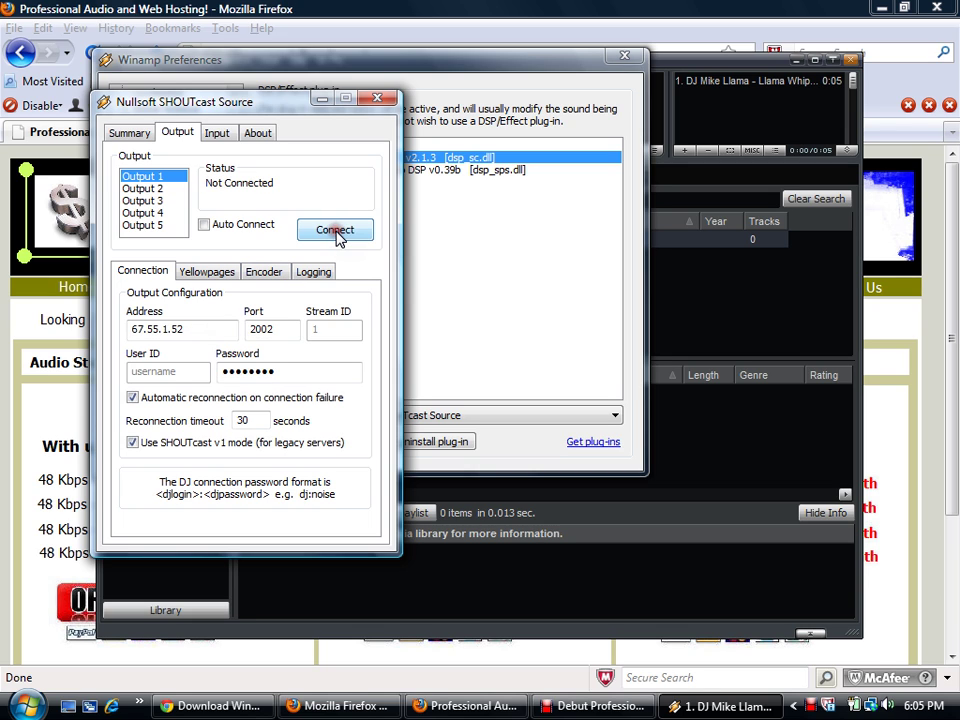
click(337, 233)
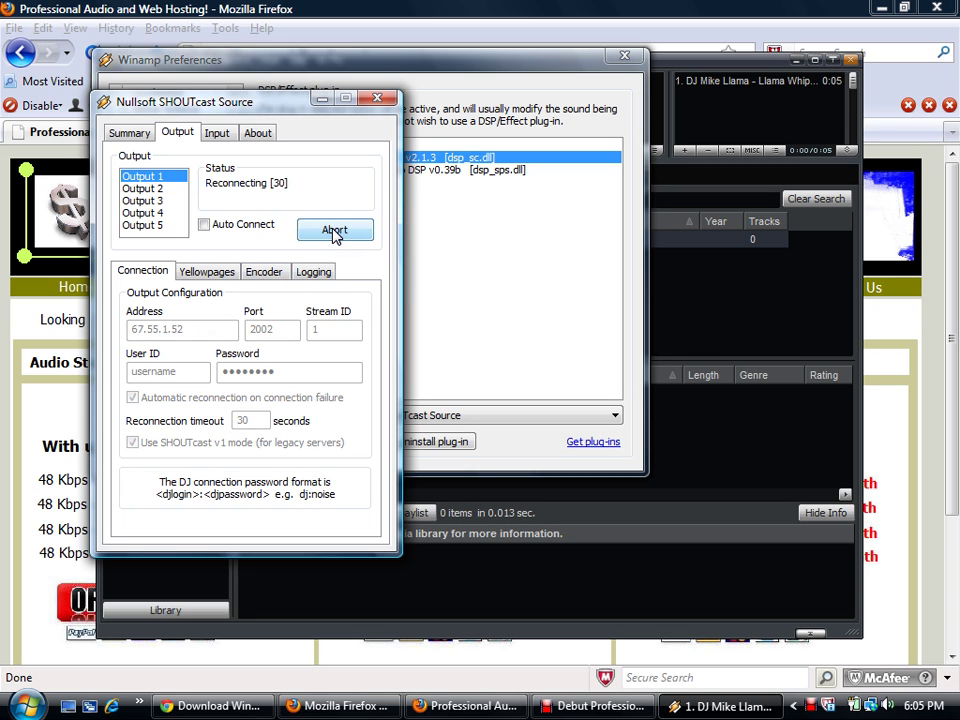
click(336, 233)
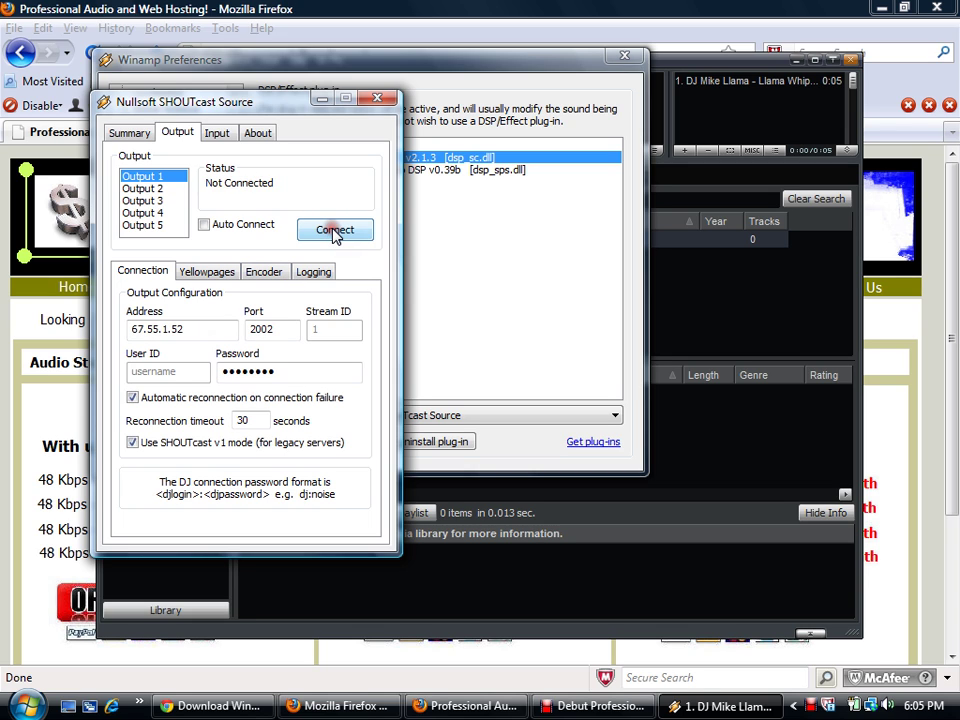
Set Output 1's server address to localhost and port to 8000, and try connecting before aborting the attempt
double_click(192, 329)
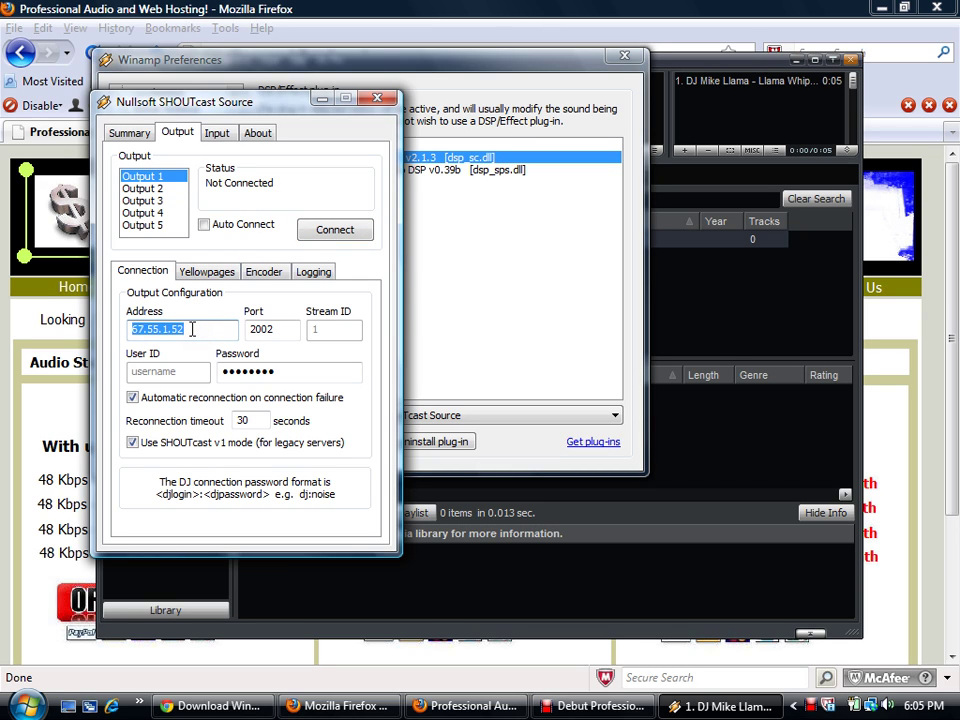
key(BackSpace)
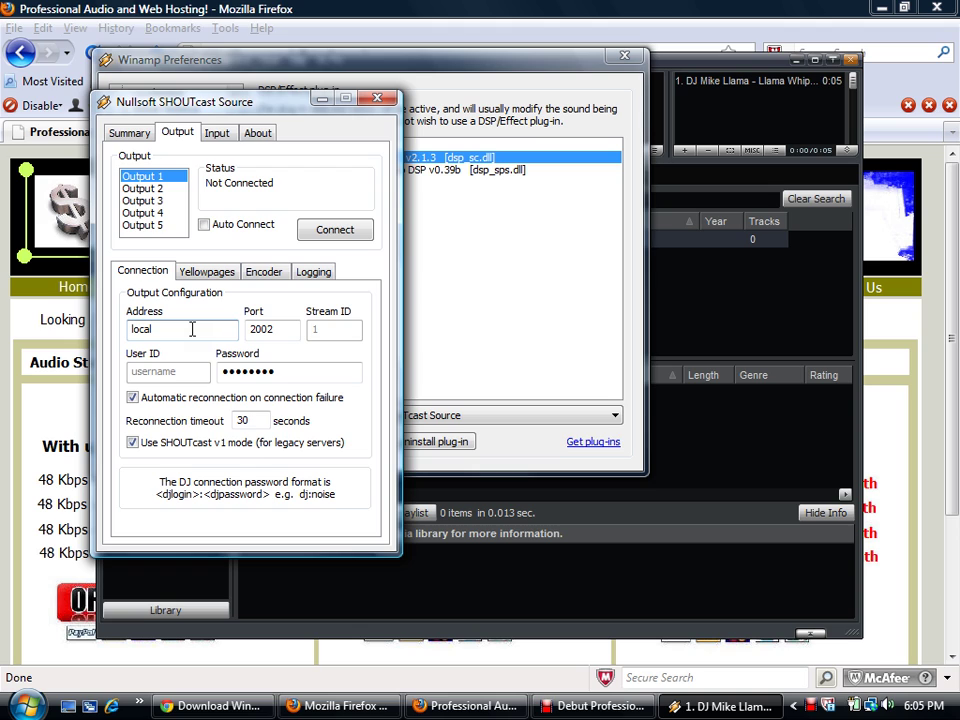
text(localhost)
double_click(278, 333)
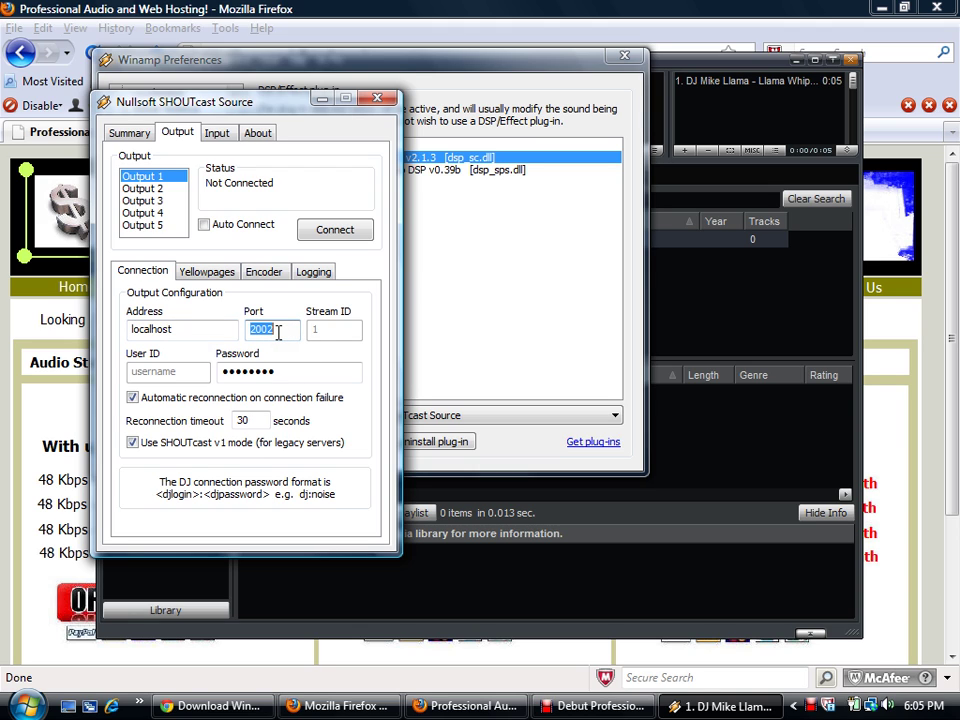
text(8000)
click(322, 229)
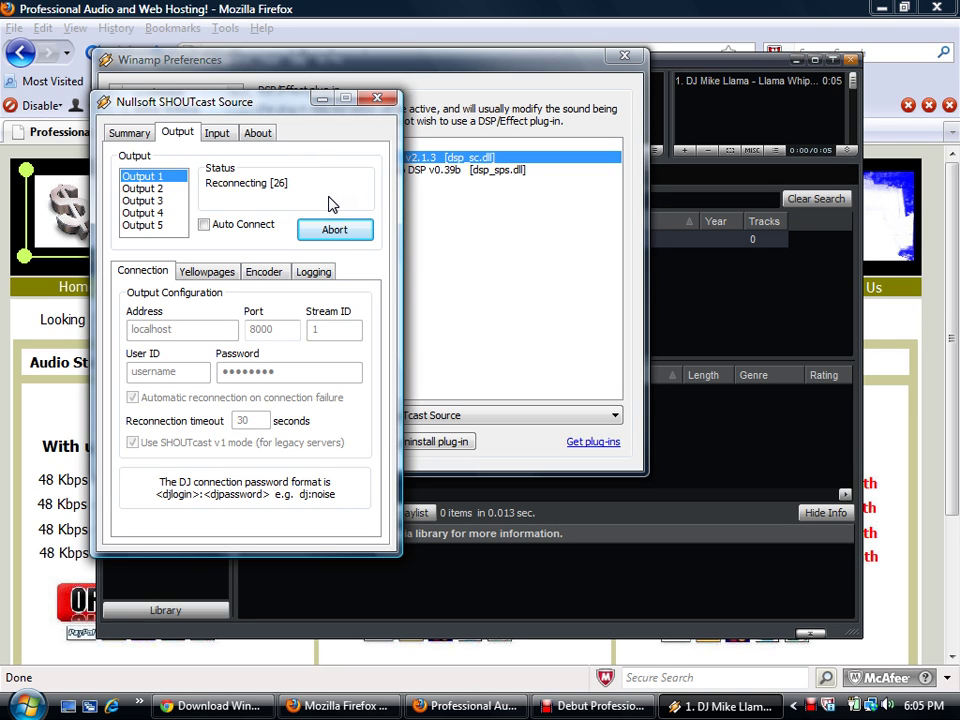
click(334, 232)
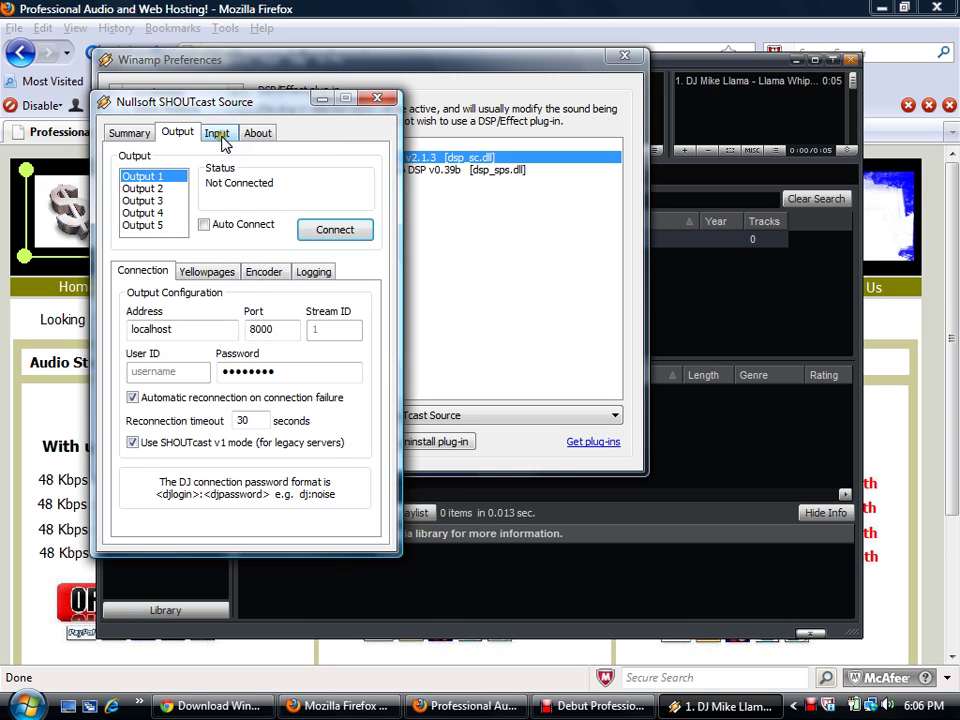
Minimize the SHOUTcast Source window, close Winamp Preferences and minimize Winamp to return to the zerodollarweb.com page in Firefox
click(321, 100)
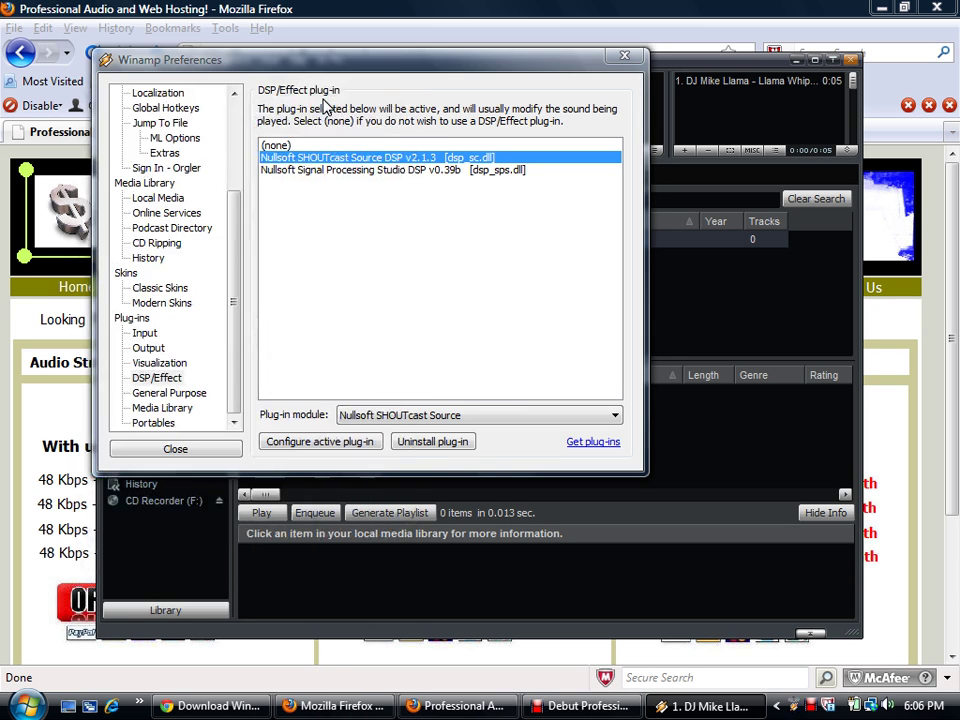
click(176, 450)
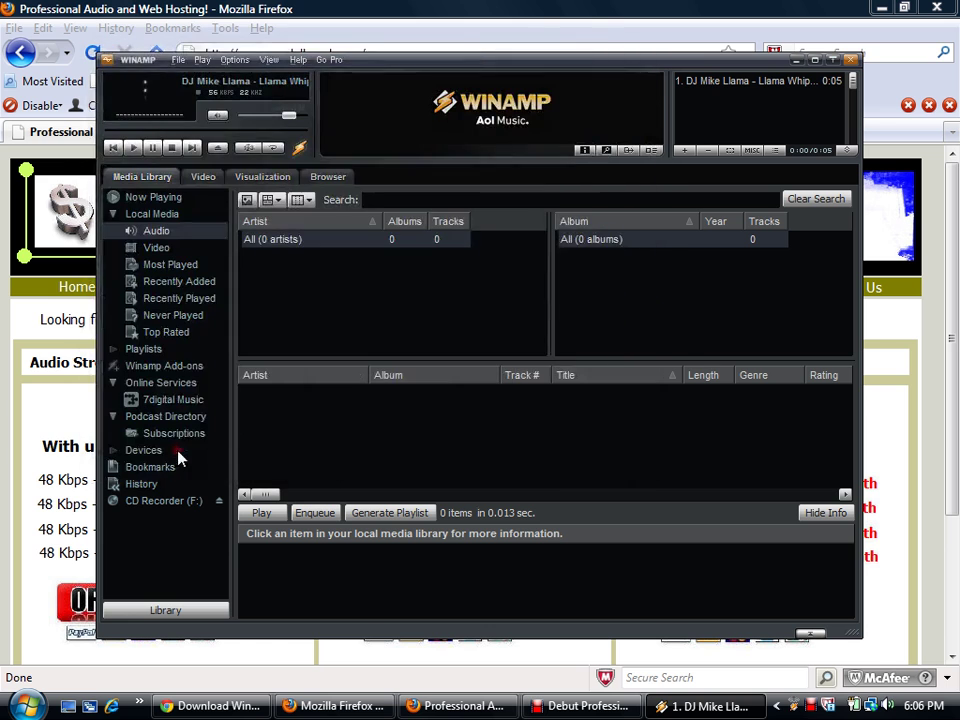
click(797, 62)
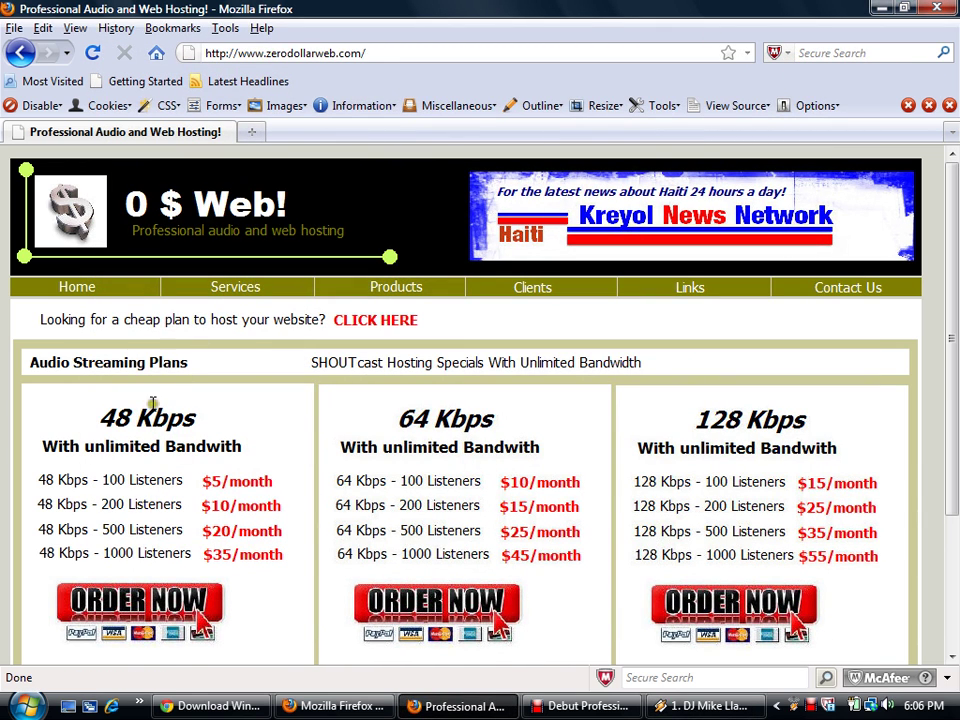
Send the hosting site's contact an e-mail with subject "Free internet radio station" and text "Free trial", cancelling the network password prompt
click(842, 289)
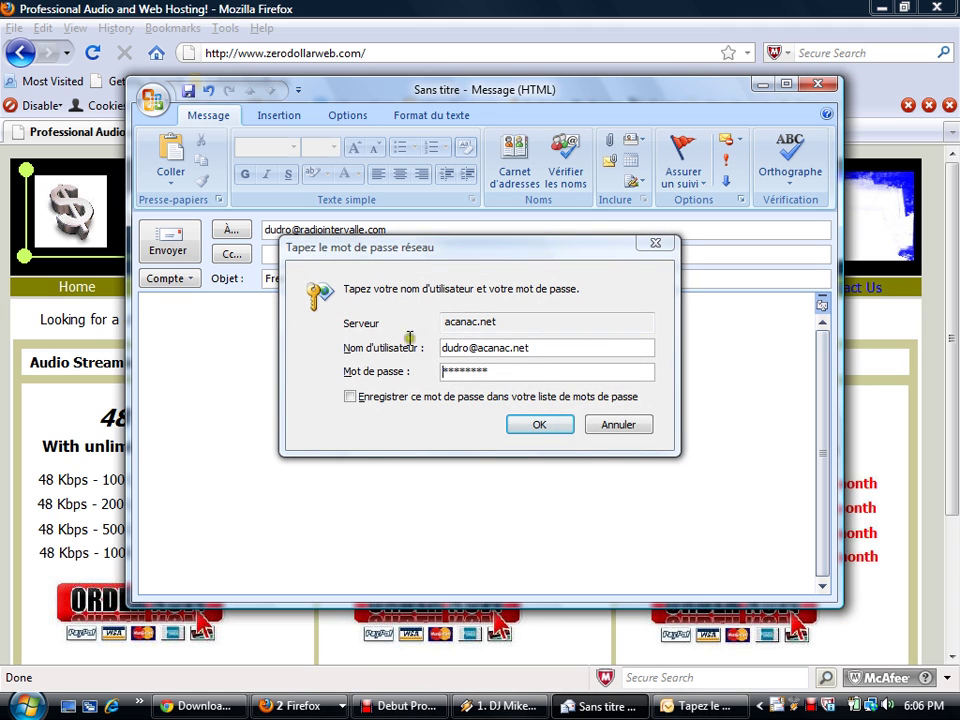
click(609, 426)
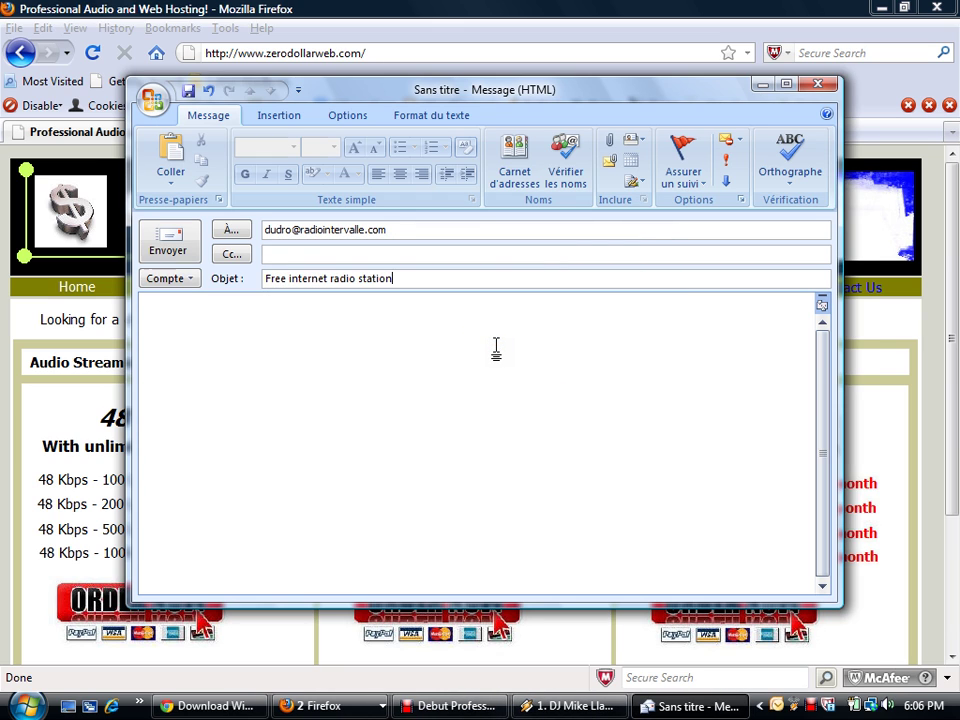
click(268, 369)
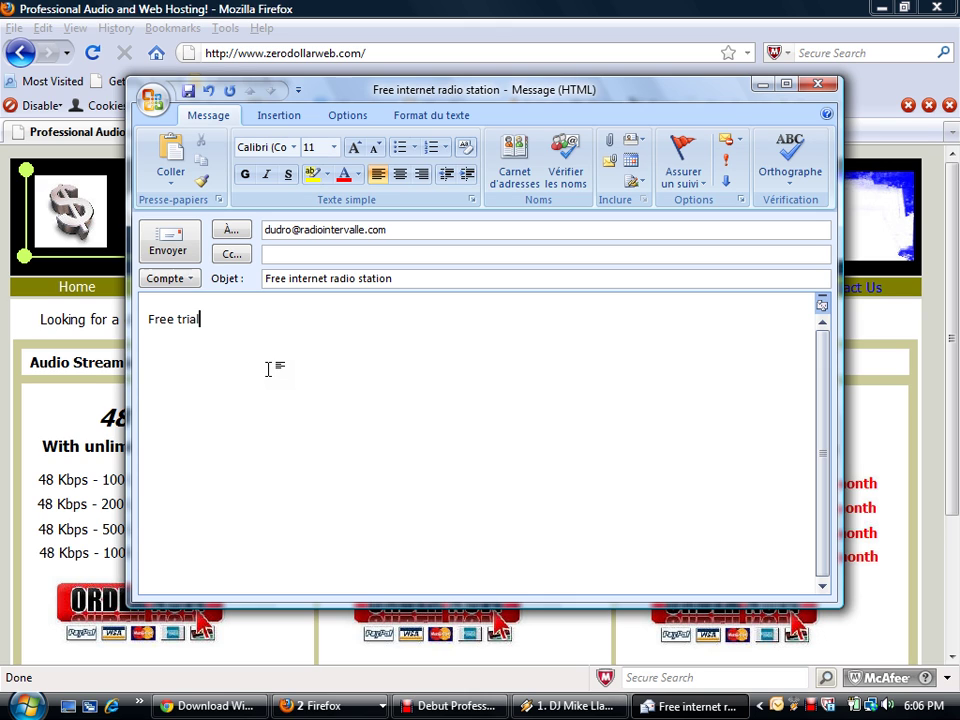
click(178, 250)
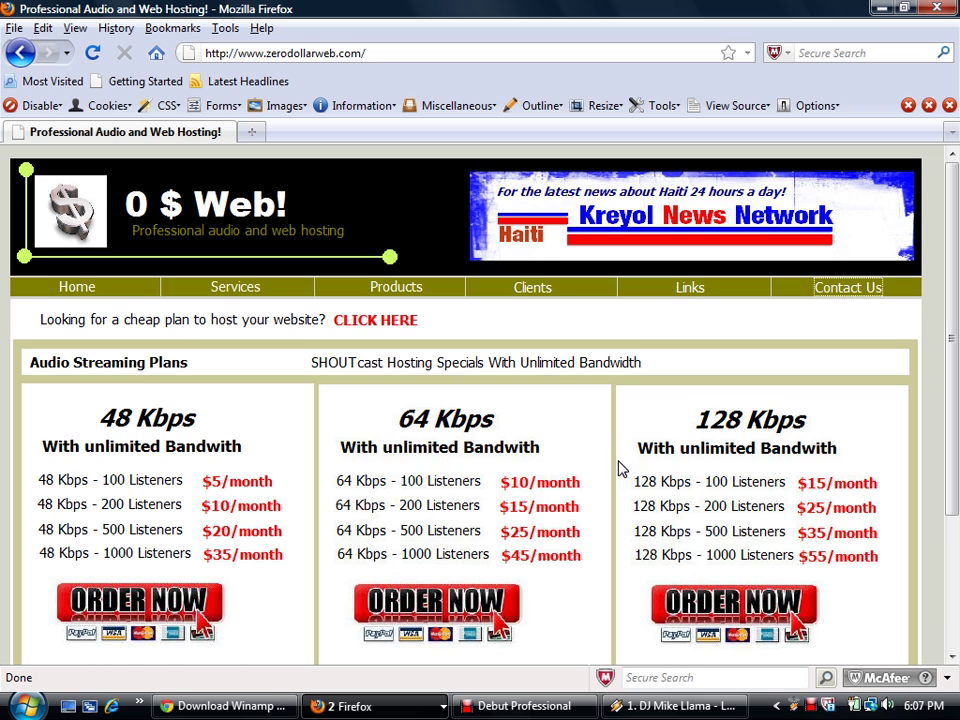
Switch to Winamp, reopen the SHOUTcast Source plug-in configuration and review Output 1's Connection, Yellowpages and Encoder settings
click(648, 710)
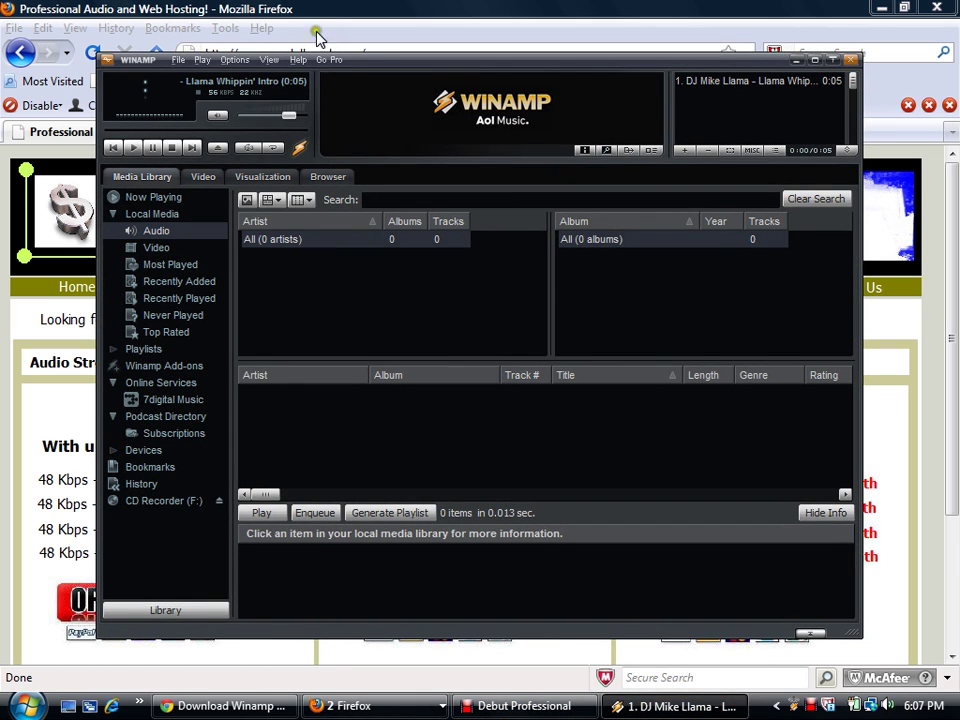
click(235, 60)
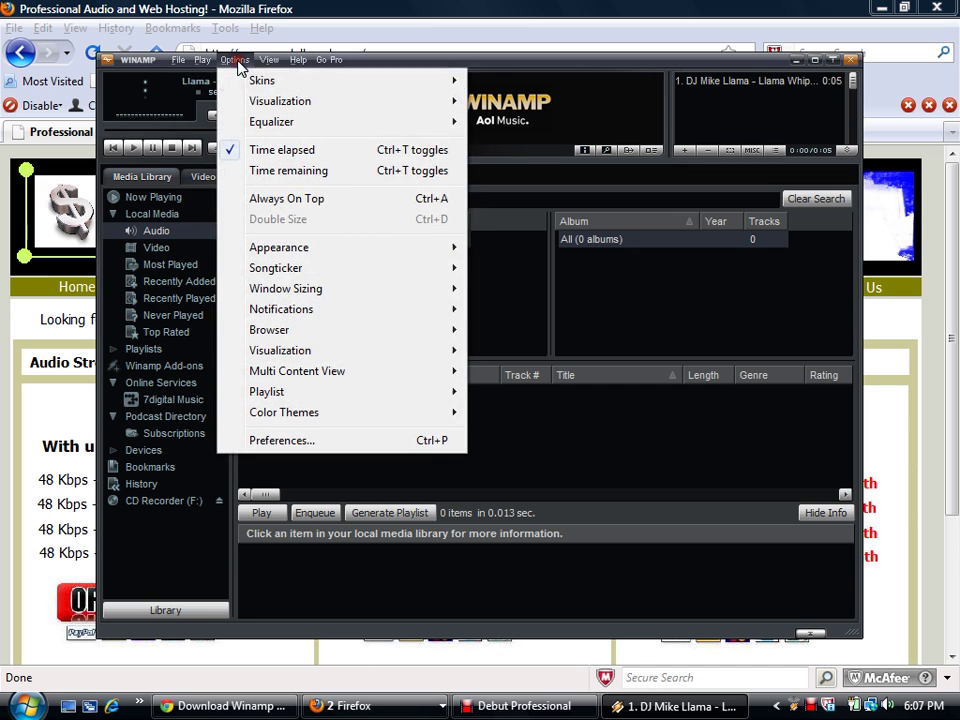
click(280, 440)
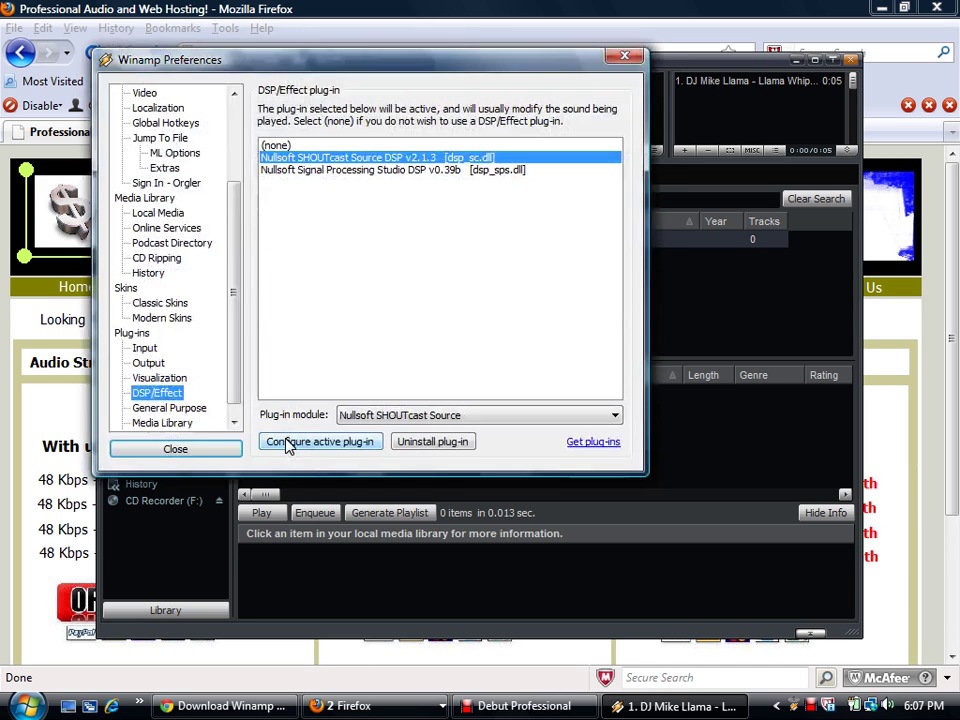
click(296, 445)
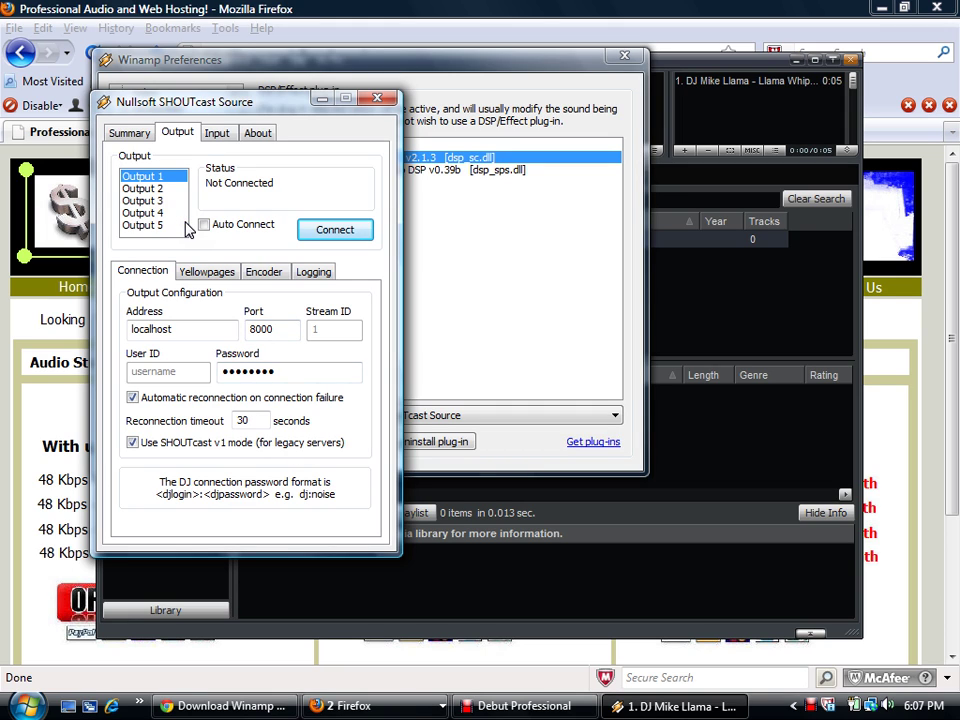
click(182, 331)
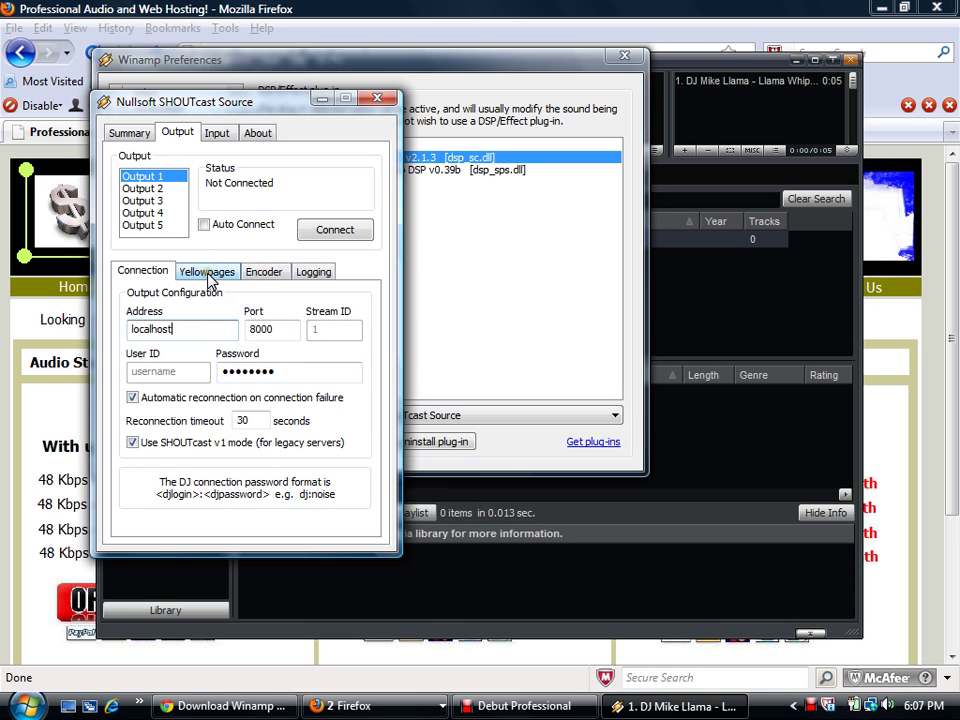
click(208, 273)
click(265, 276)
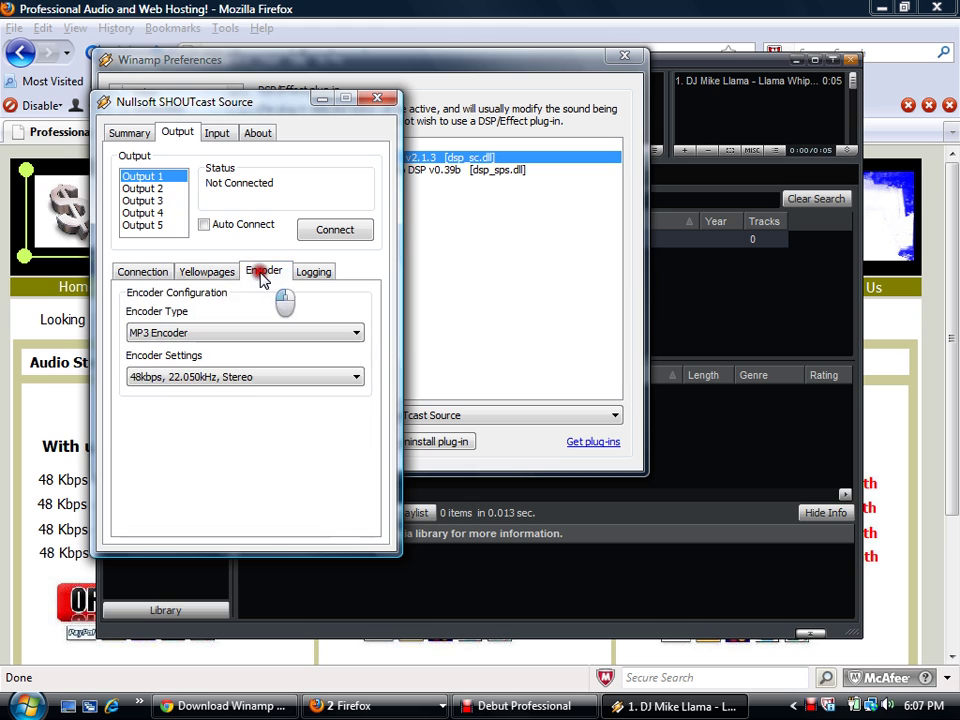
click(135, 274)
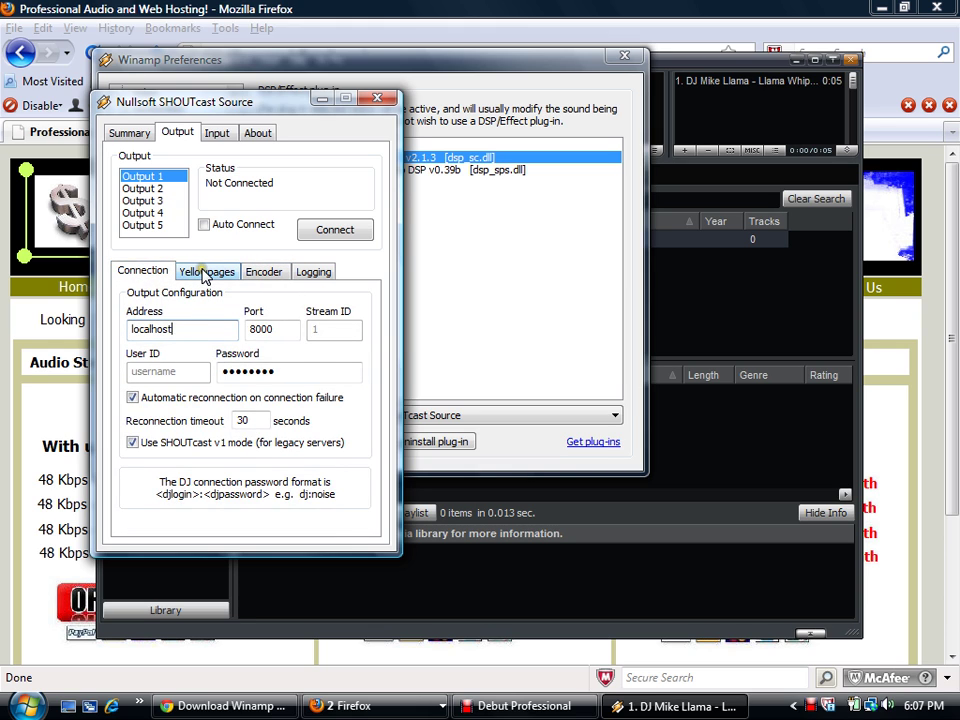
click(203, 277)
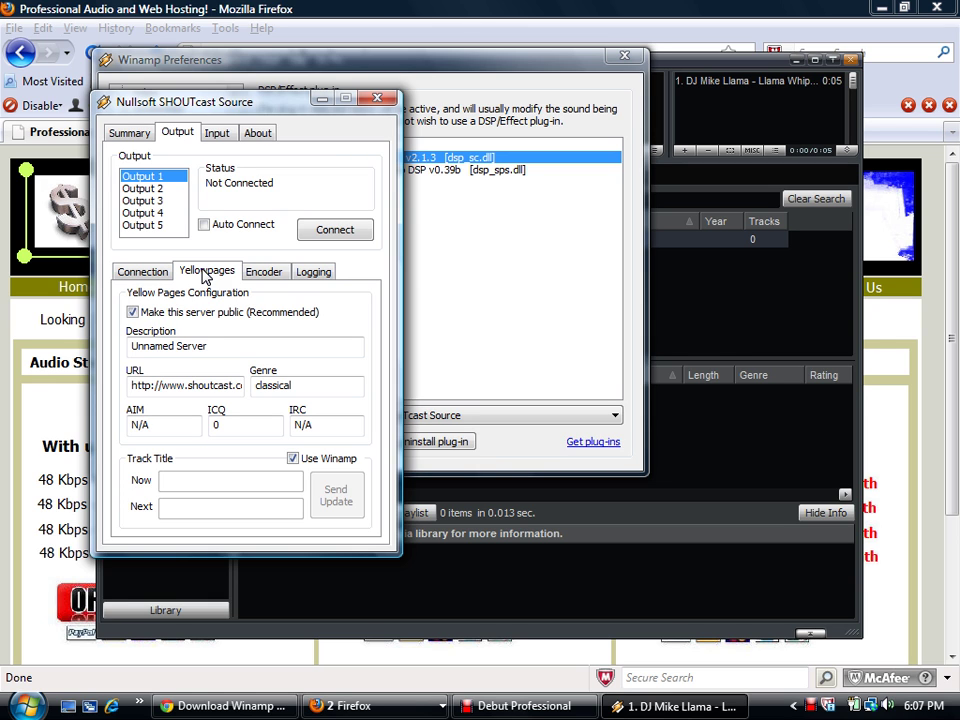
Close the SHOUTcast Source configuration and Winamp Preferences, and minimize the Winamp player
click(378, 100)
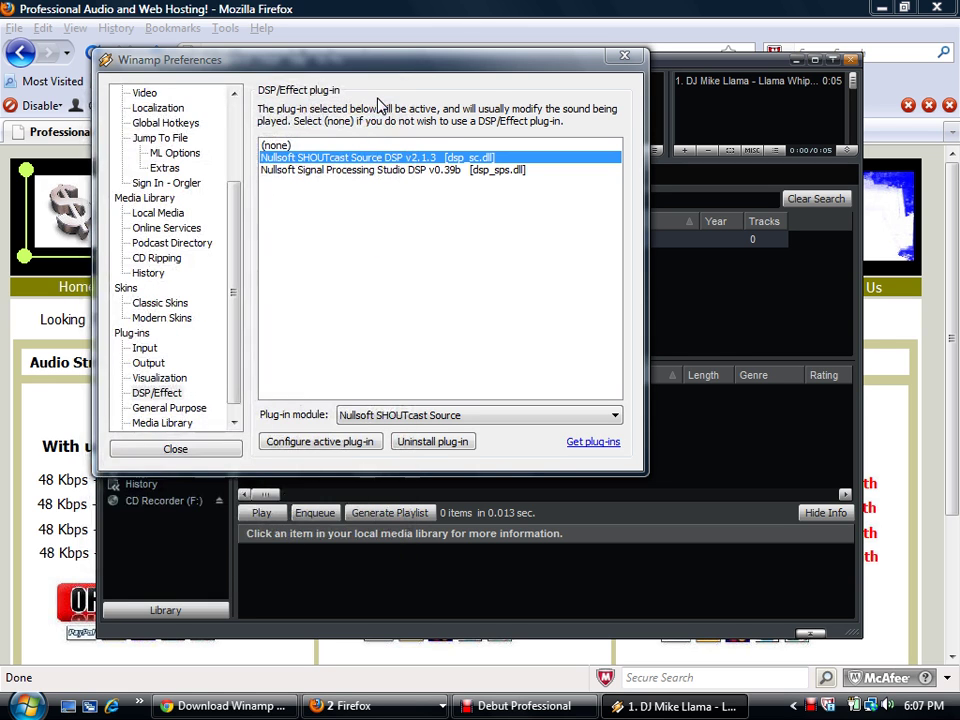
click(189, 450)
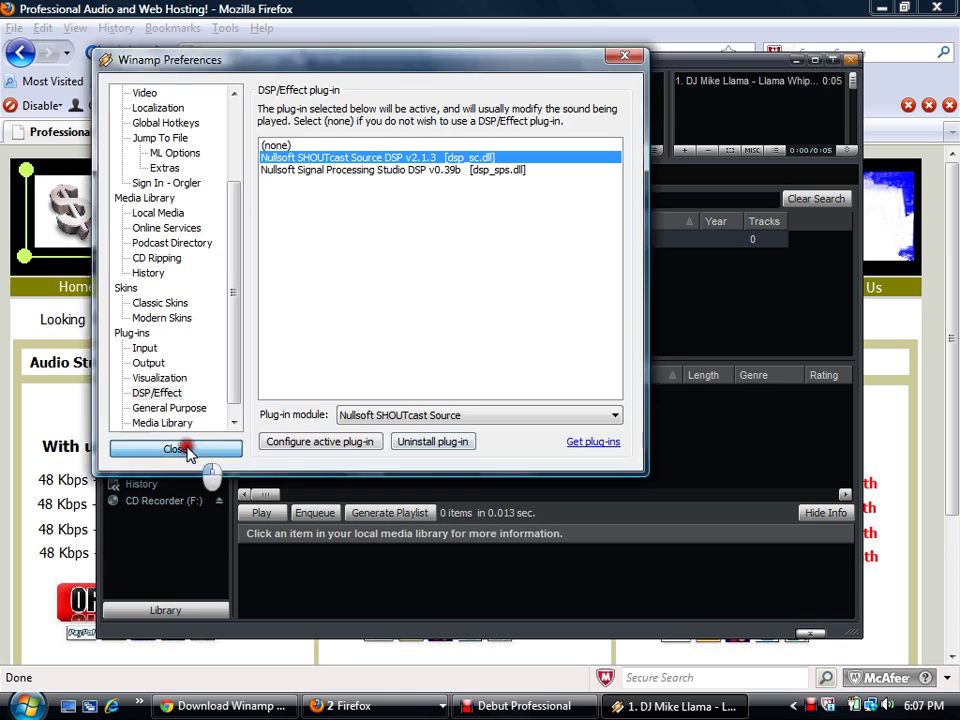
click(796, 62)
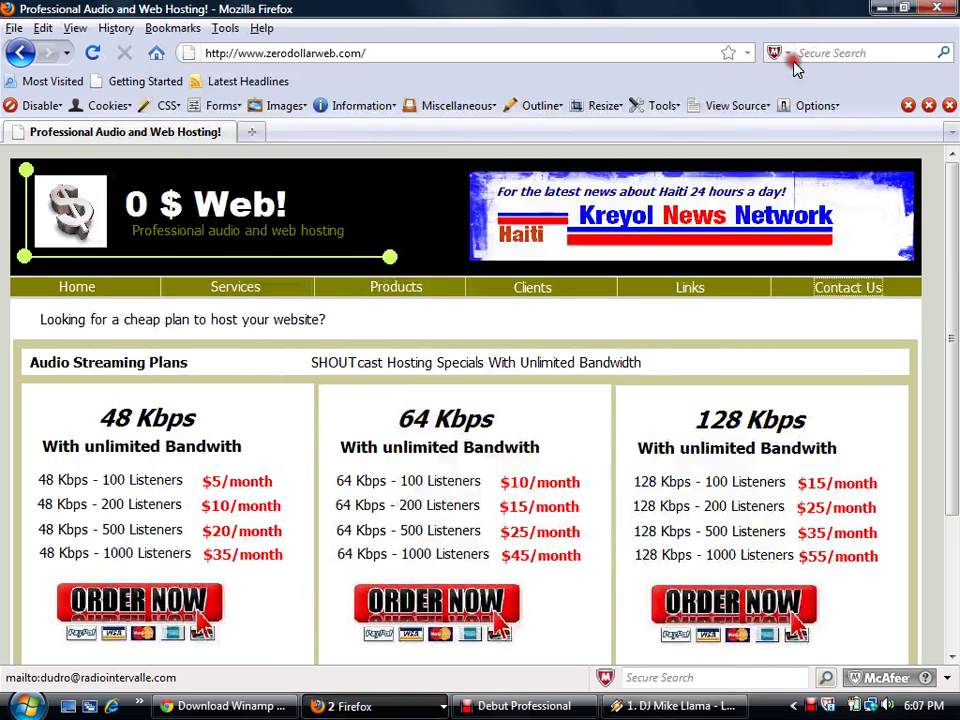
click(826, 298)
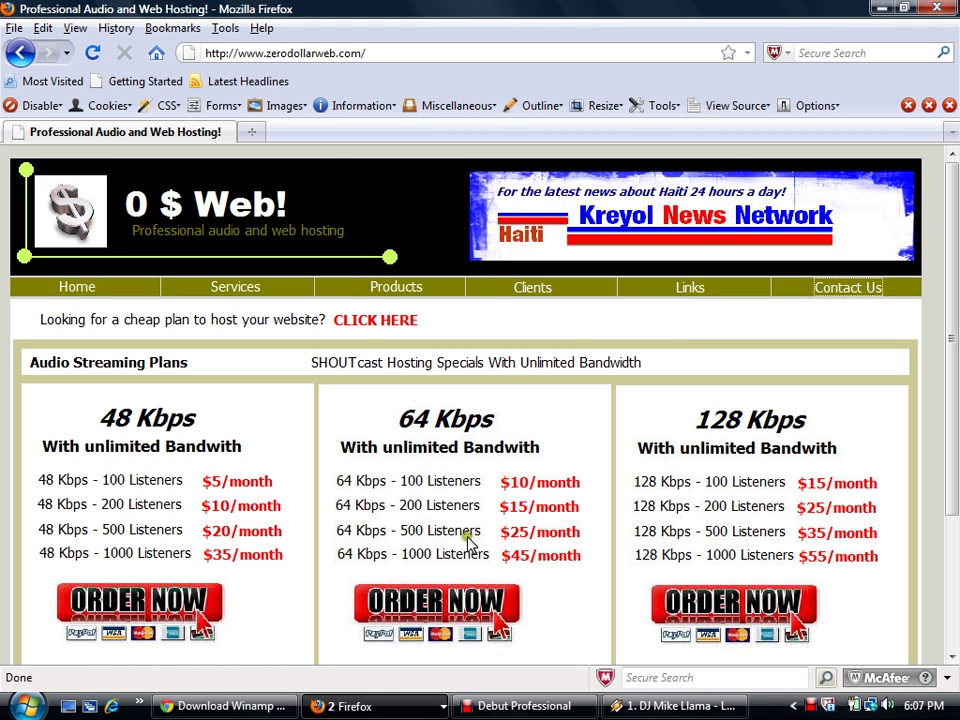
click(518, 708)
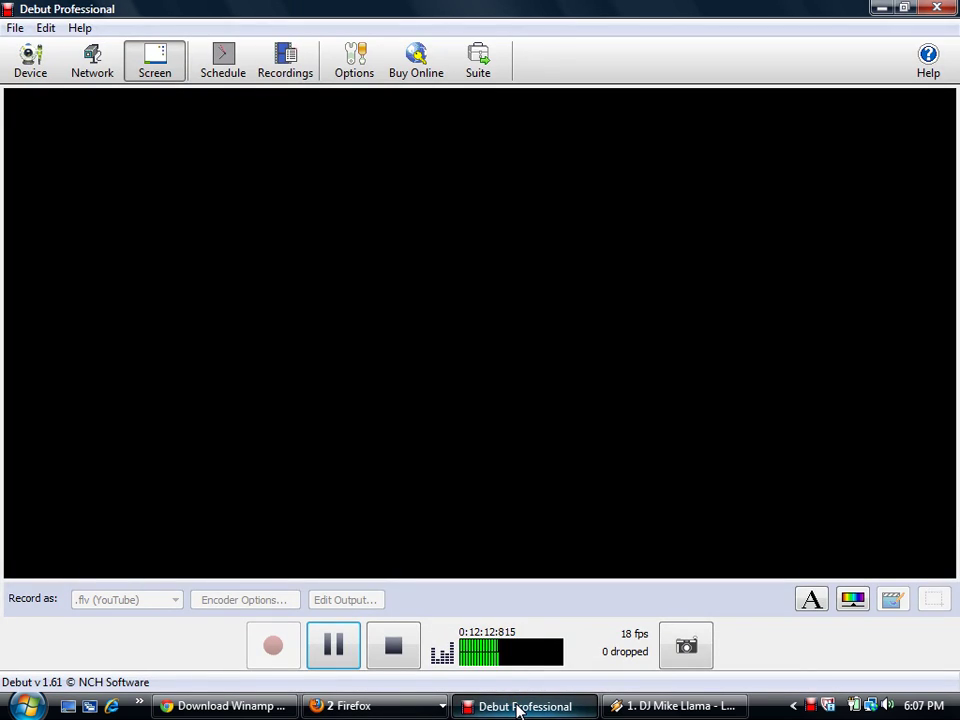
click(518, 708)
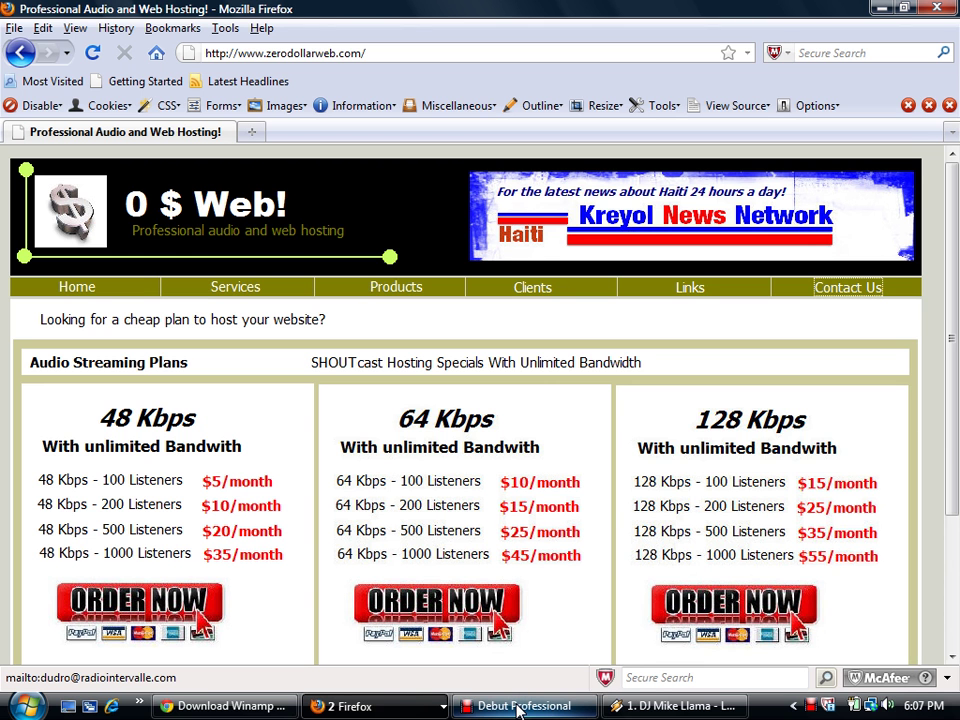